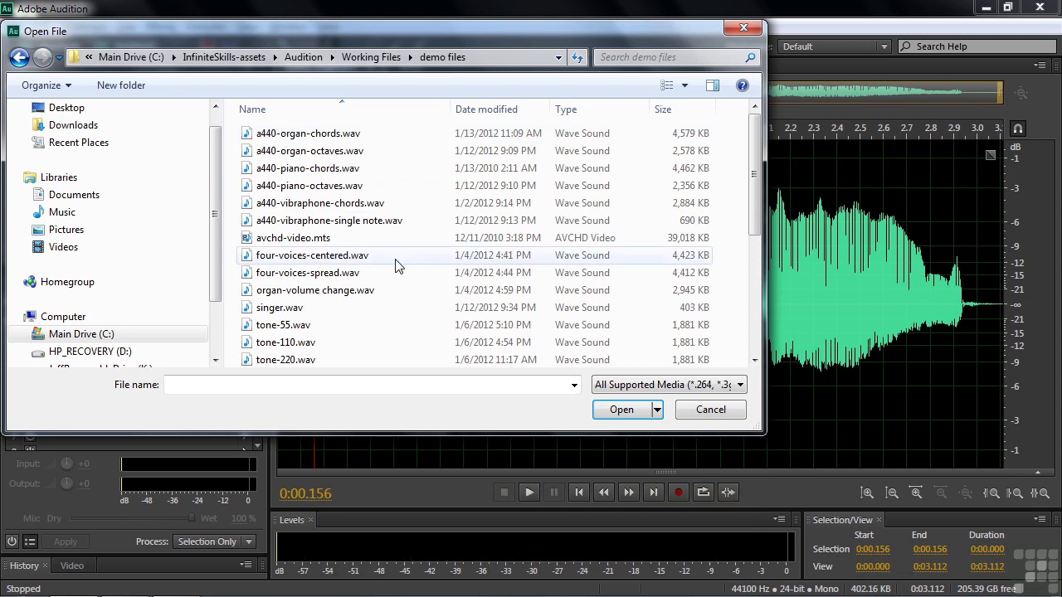
Dismiss the file-opening dialog and view singer.wav in the spectral frequency and spectral pitch displays, returning to the waveform display.
click(717, 411)
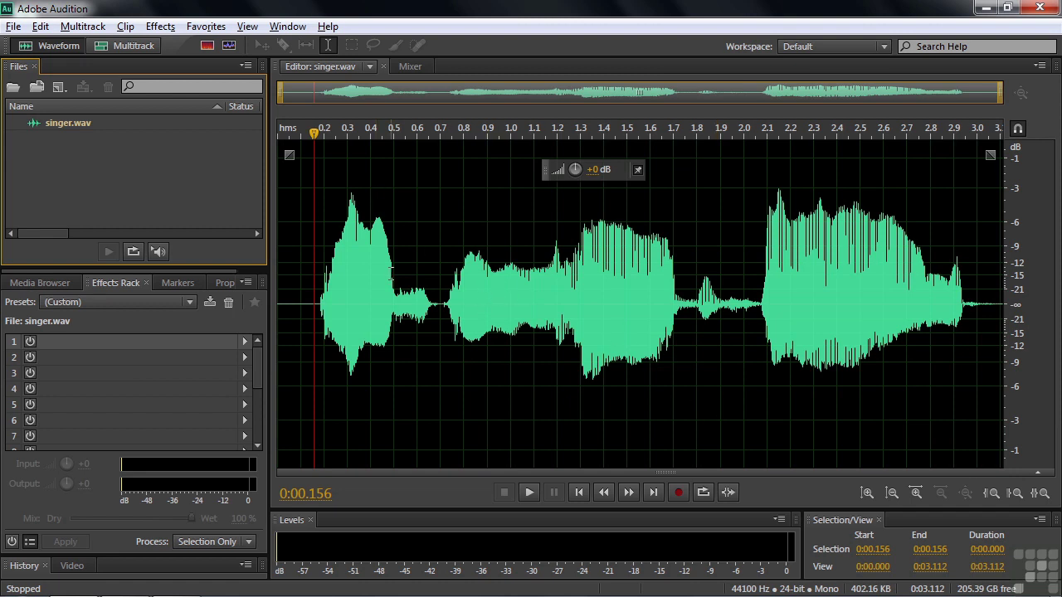
click(208, 47)
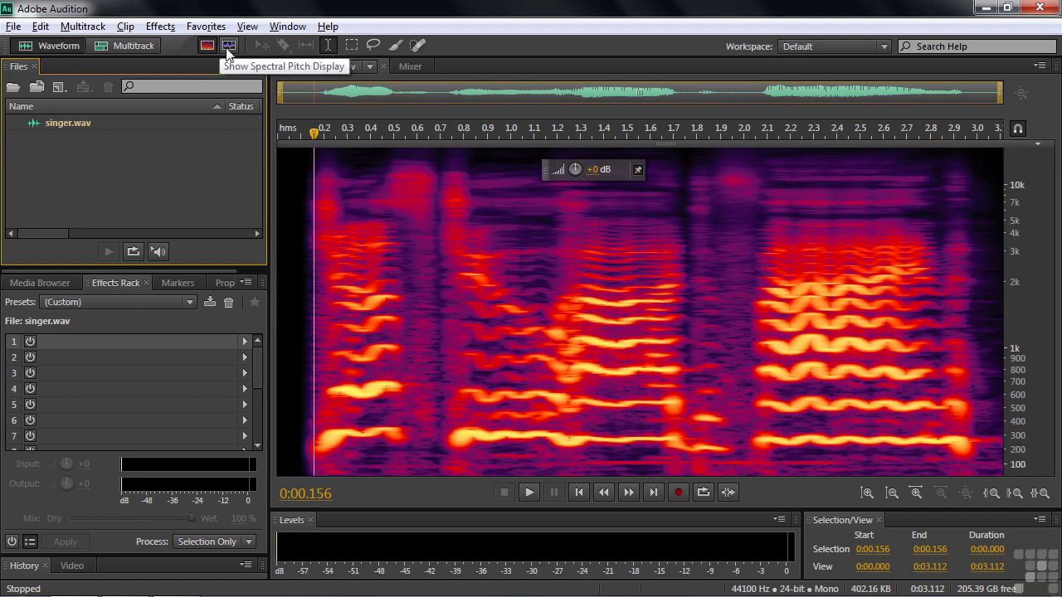
click(229, 47)
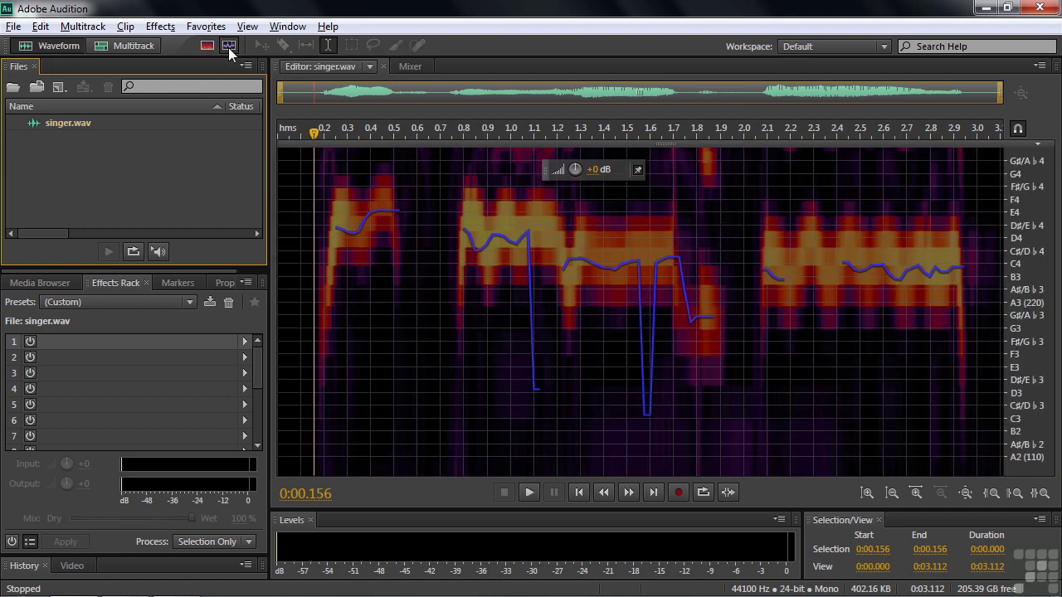
click(207, 46)
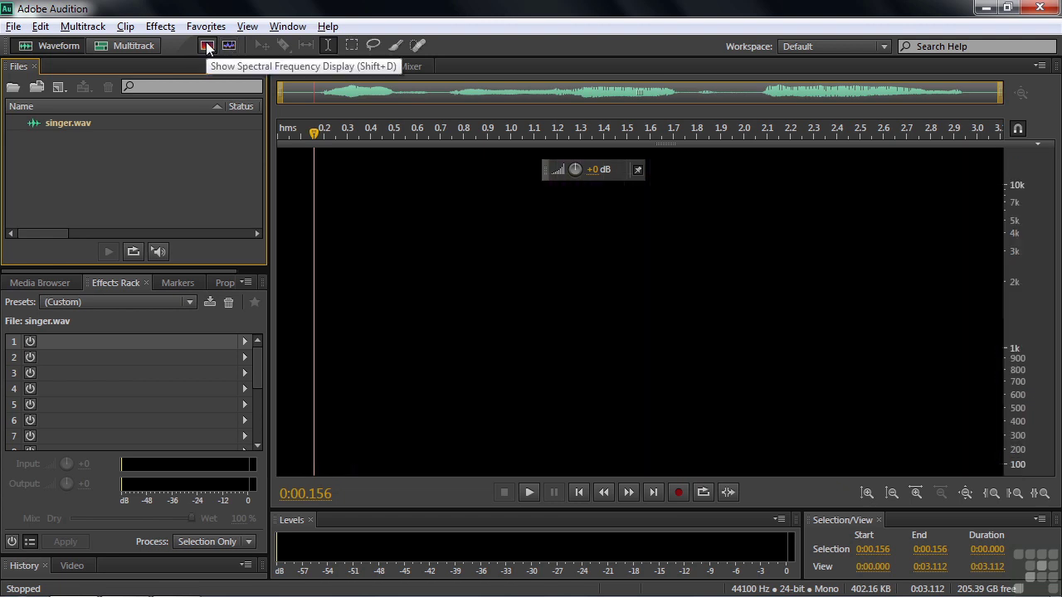
click(208, 46)
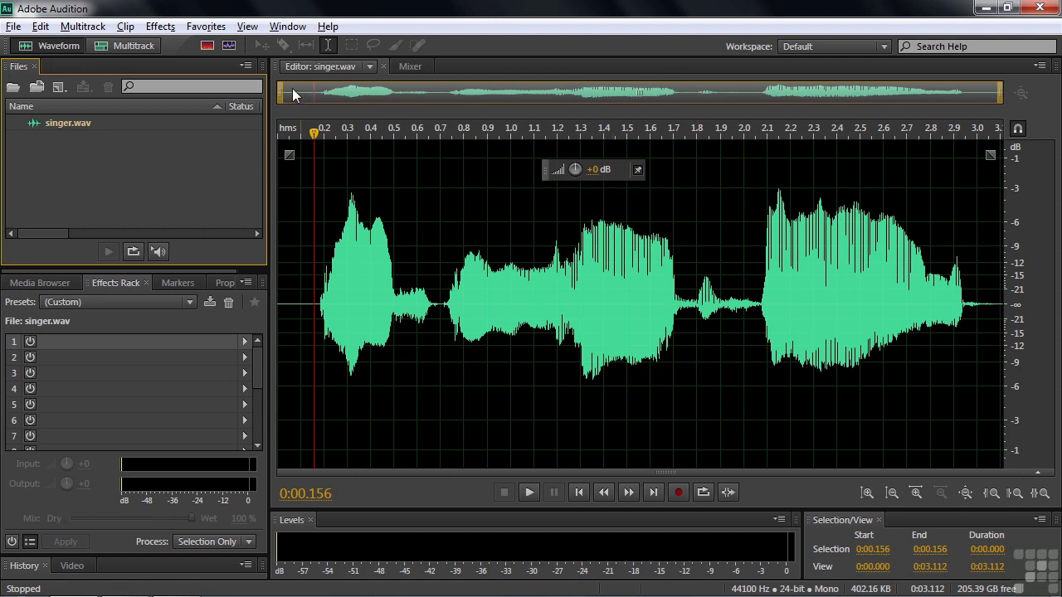
Reverse the whole singer.wav waveform for a playback test from about 0:00.156 and undo the reversal.
click(160, 27)
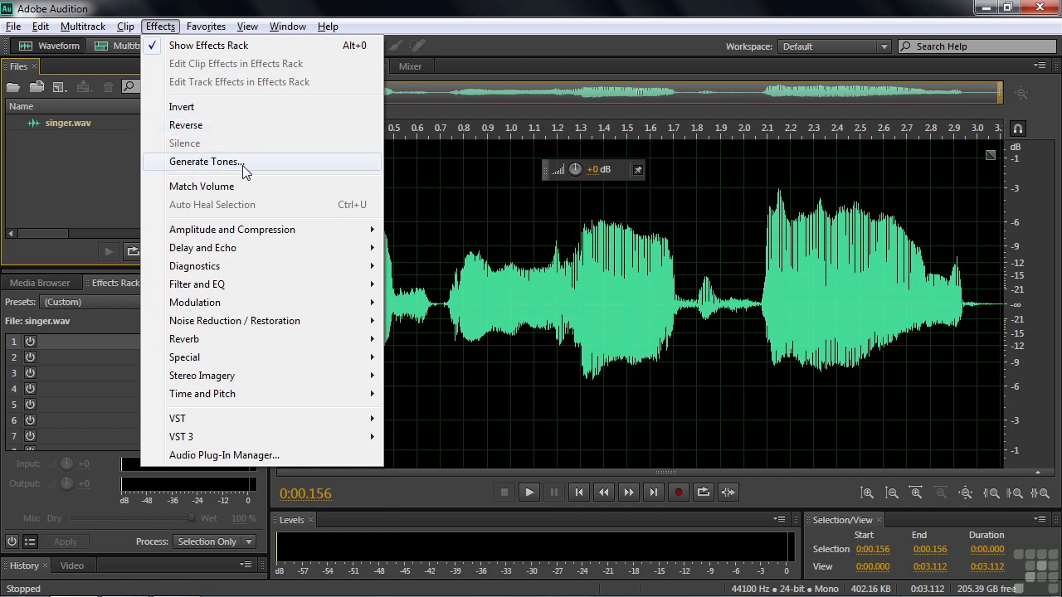
mouse_move(211, 232)
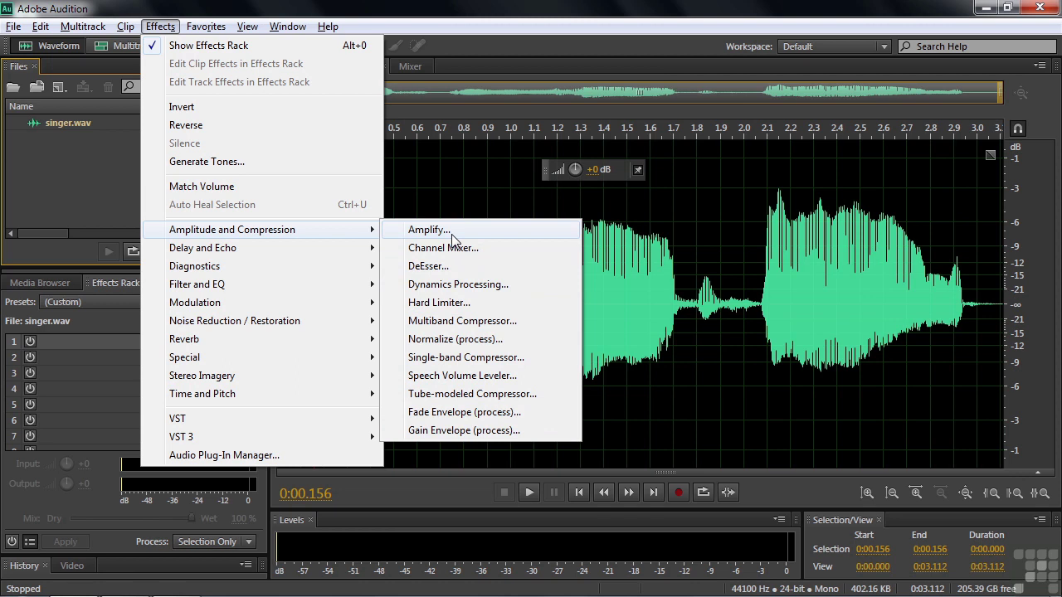
click(201, 126)
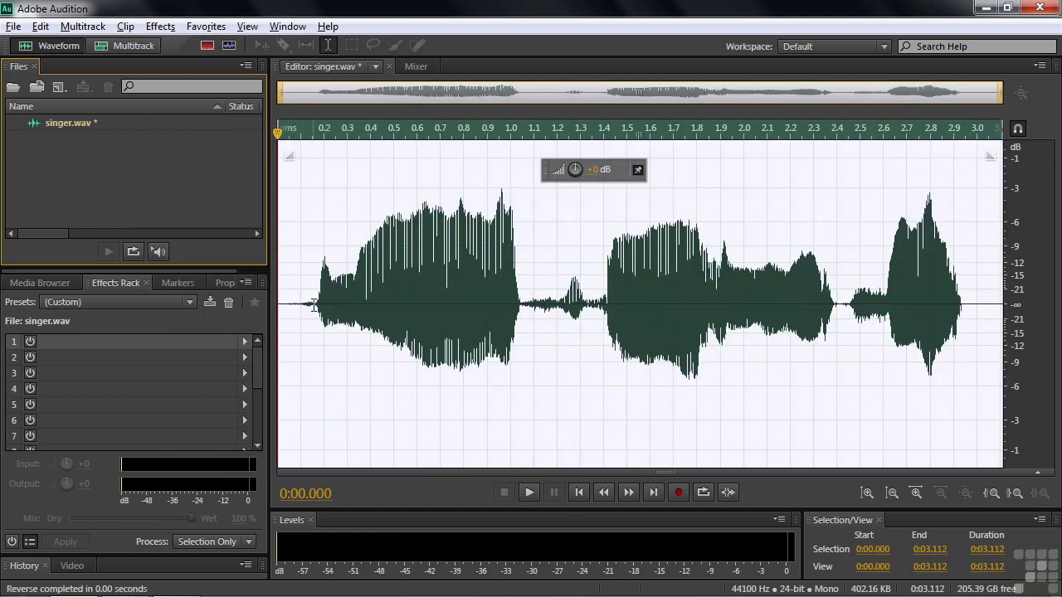
click(314, 309)
key(space)
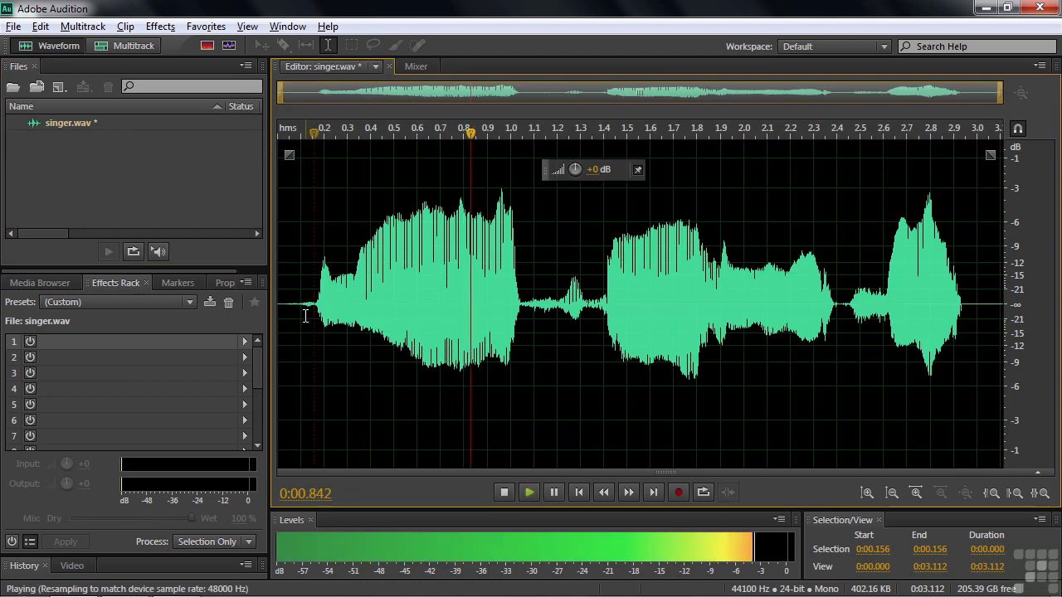
key(space)
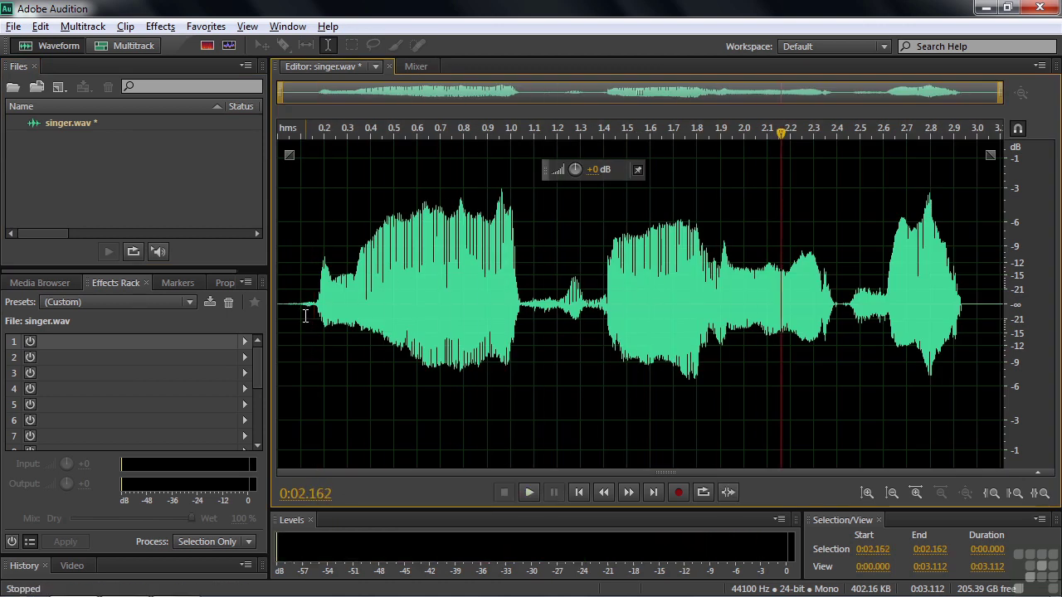
key(ctrl+z)
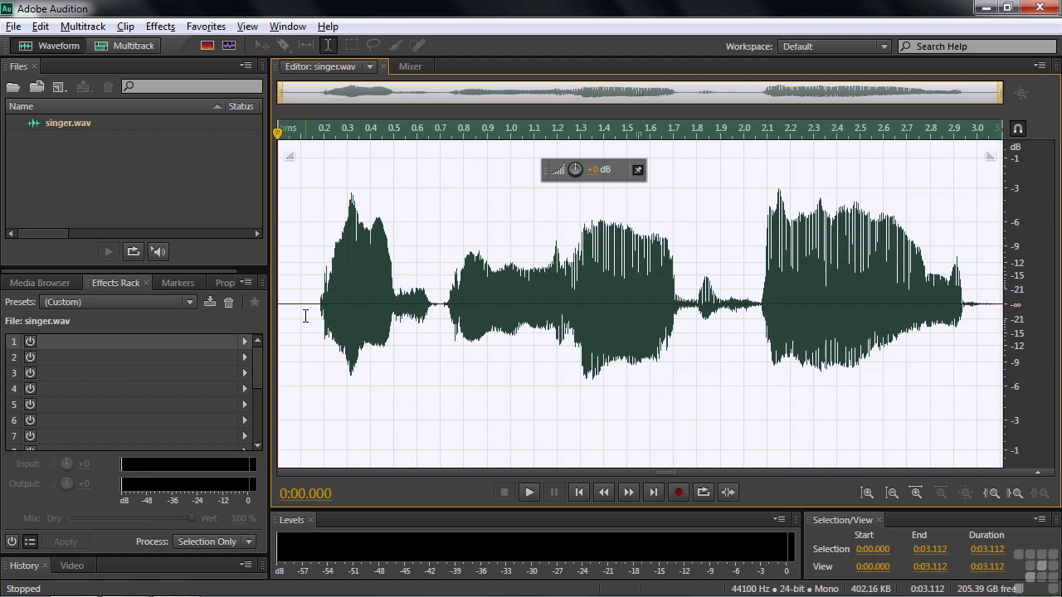
click(305, 304)
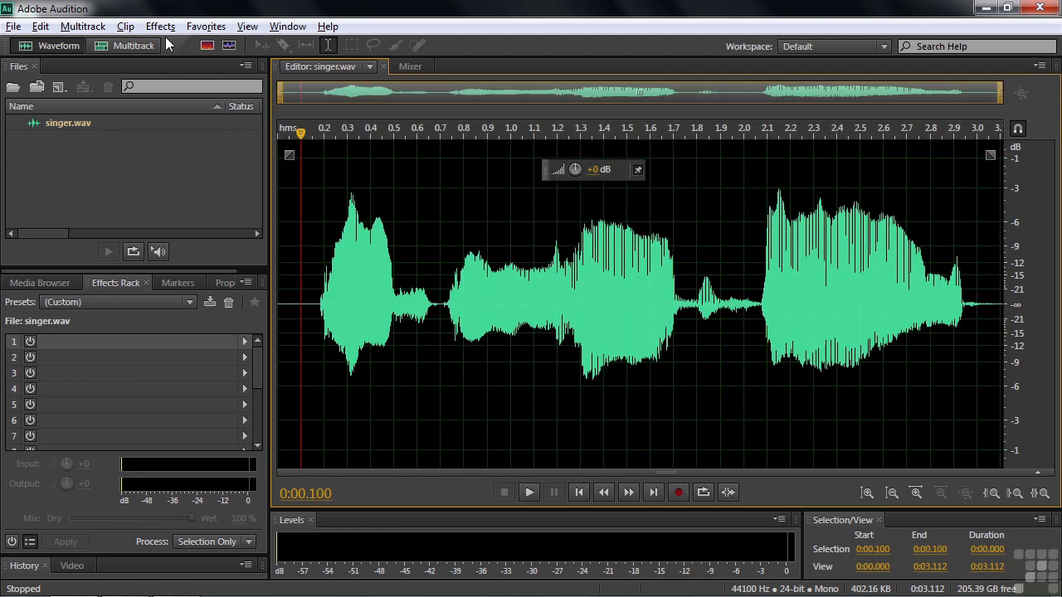
Silence the entire singer.wav waveform and undo the silence.
double_click(299, 316)
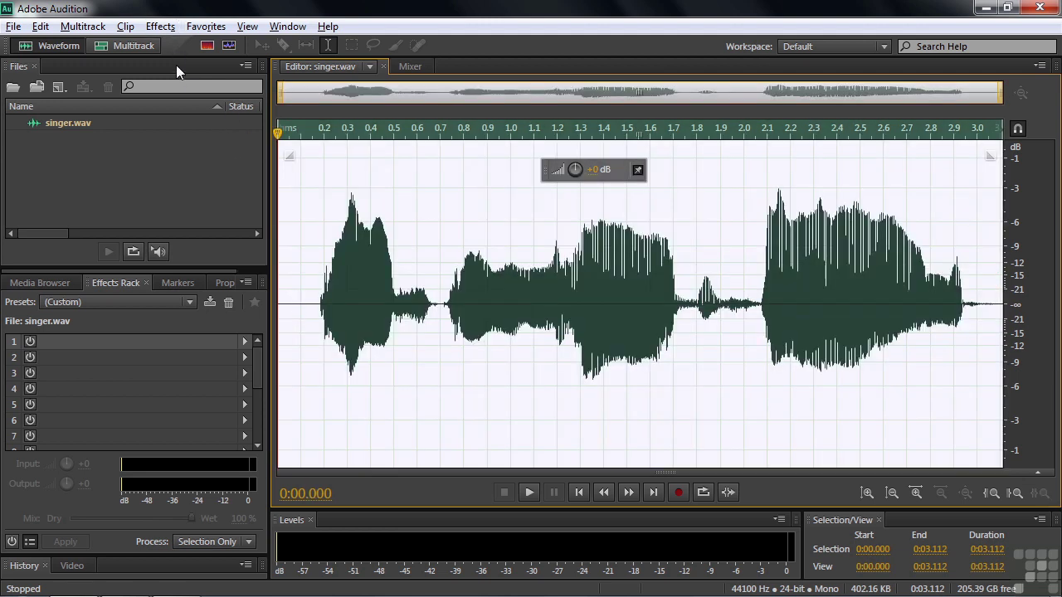
click(160, 28)
click(197, 146)
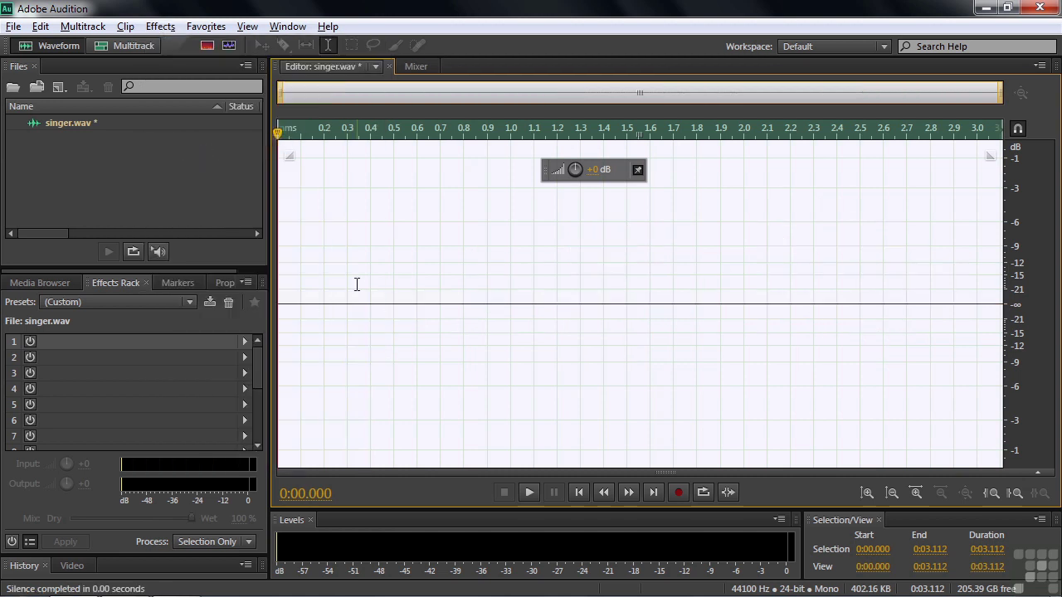
key(ctrl+z)
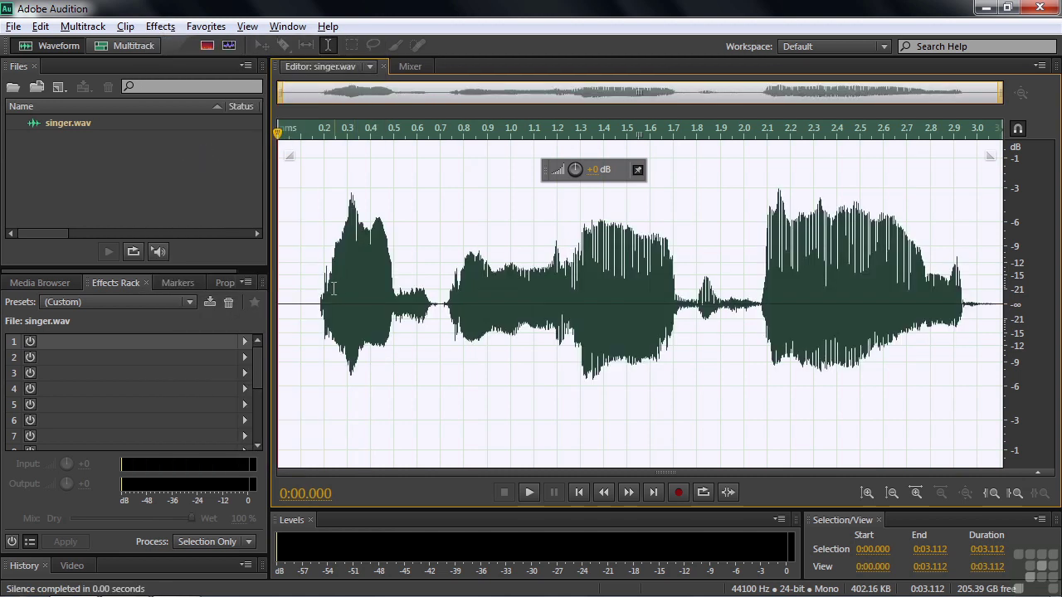
Preview a 440 Hz sine tone with Generate Tones and insert it at 0:00.100 with a duration of 0:03.112.
click(301, 296)
click(157, 27)
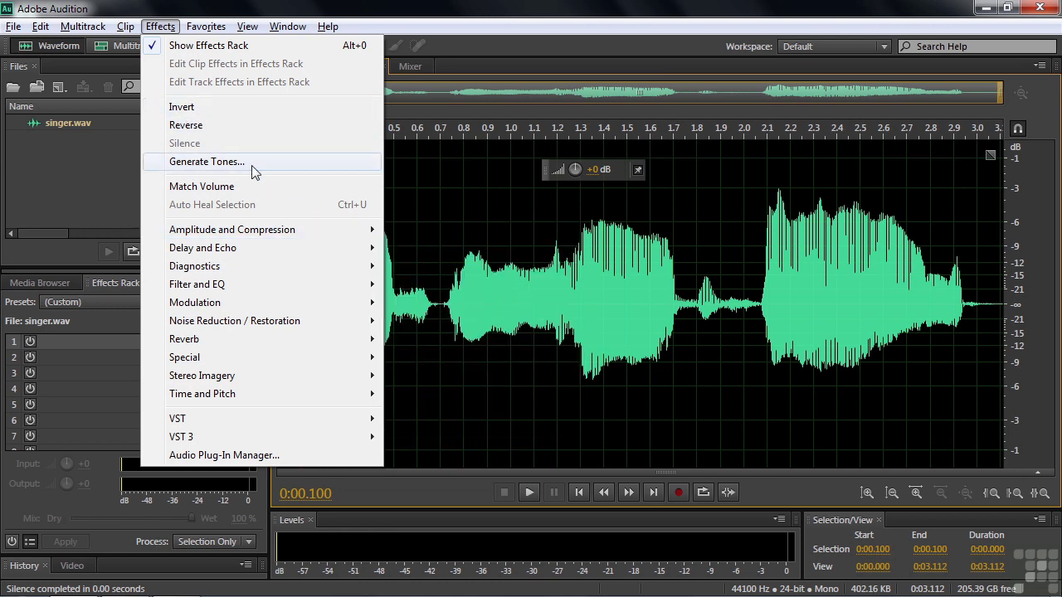
click(210, 164)
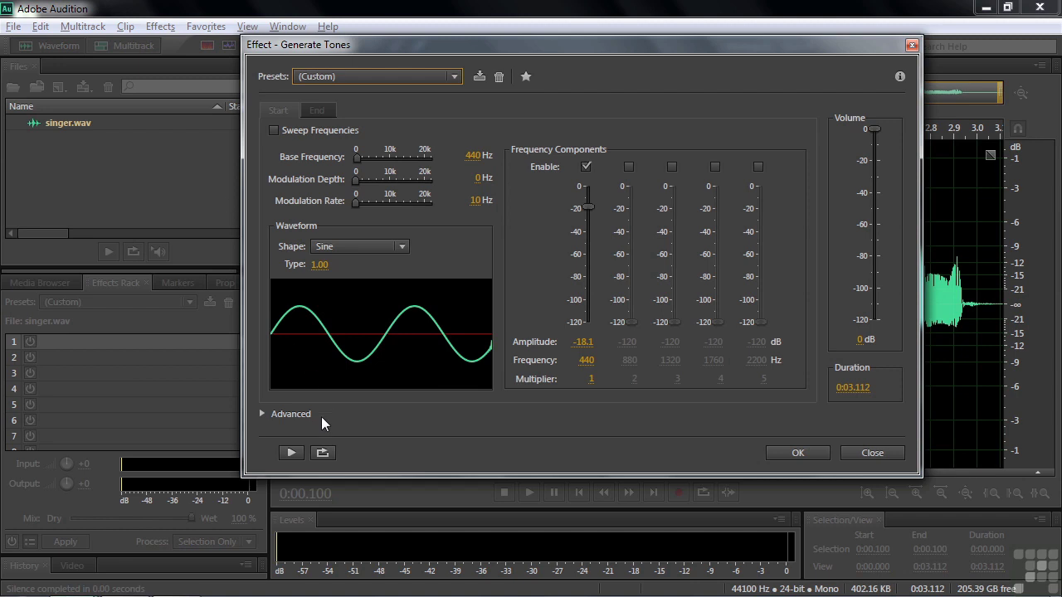
click(288, 455)
click(288, 454)
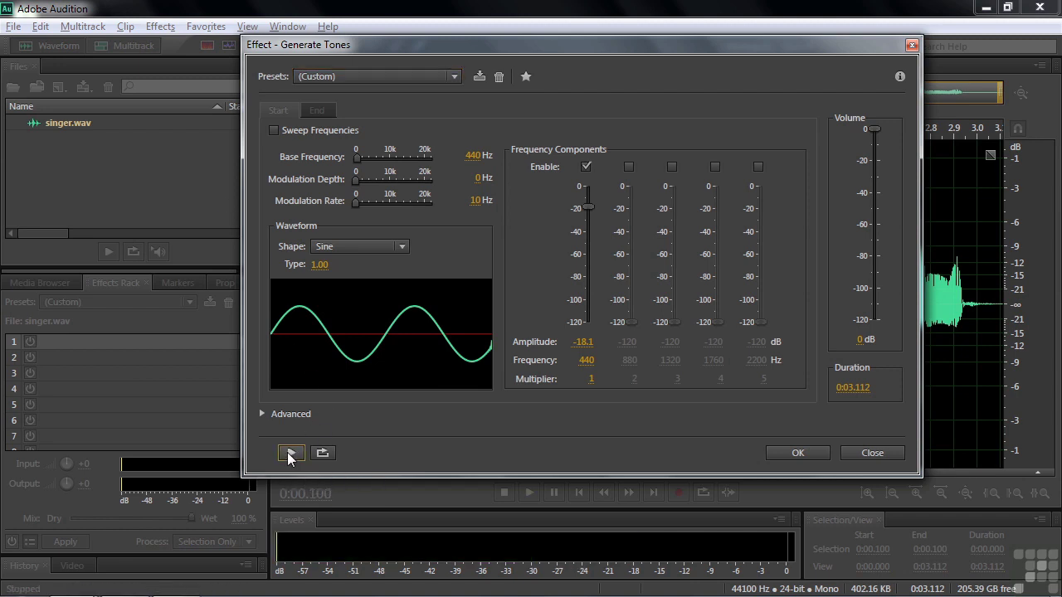
drag(590, 47, 774, 61)
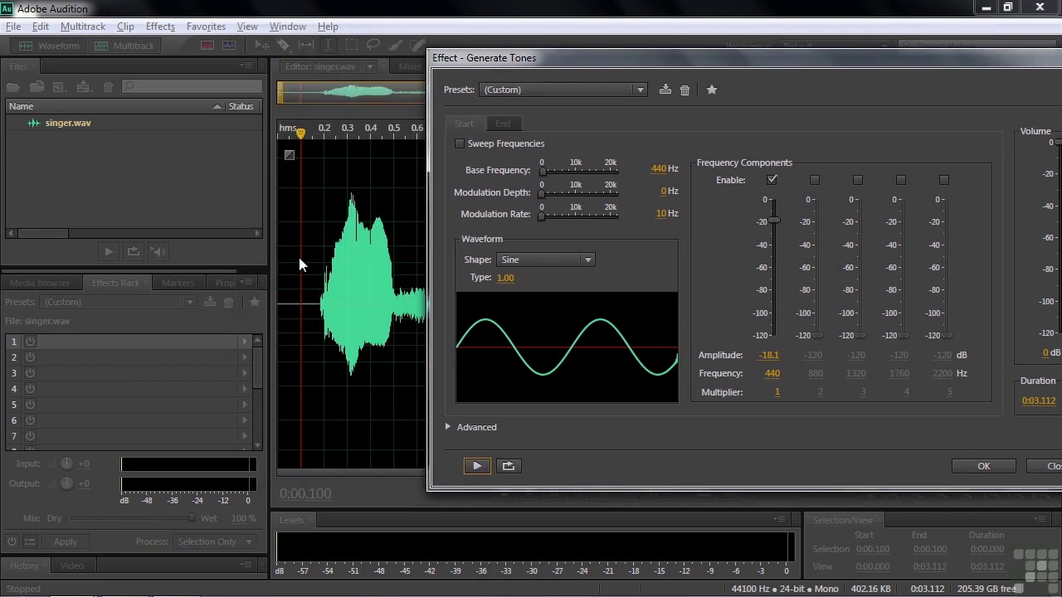
drag(759, 53, 498, 33)
click(761, 436)
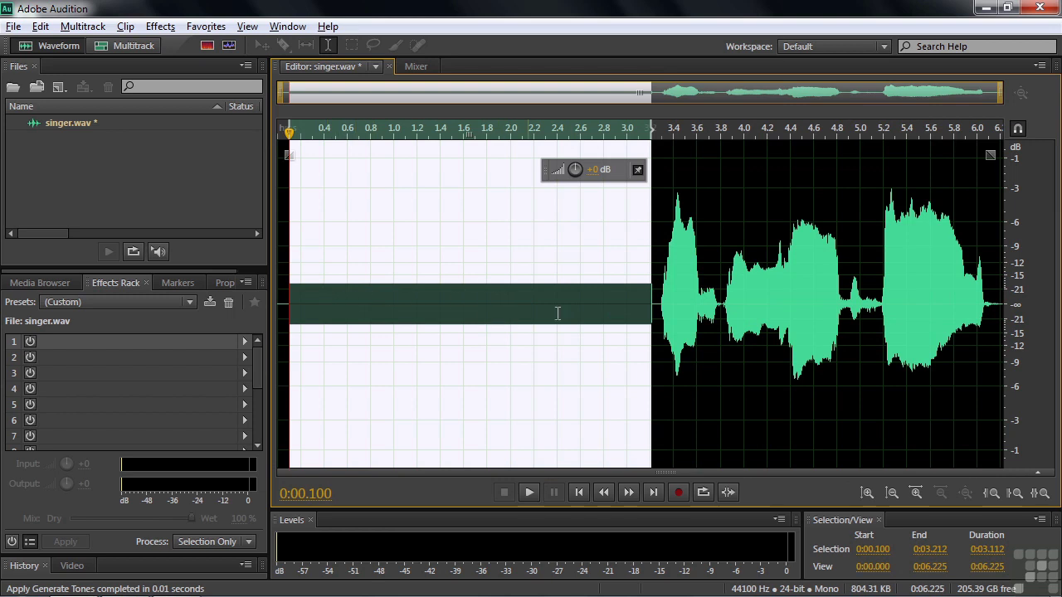
Play the audio from about 0:02.340 across the end of the generated tone and undo the tone insertion.
click(551, 307)
key(space)
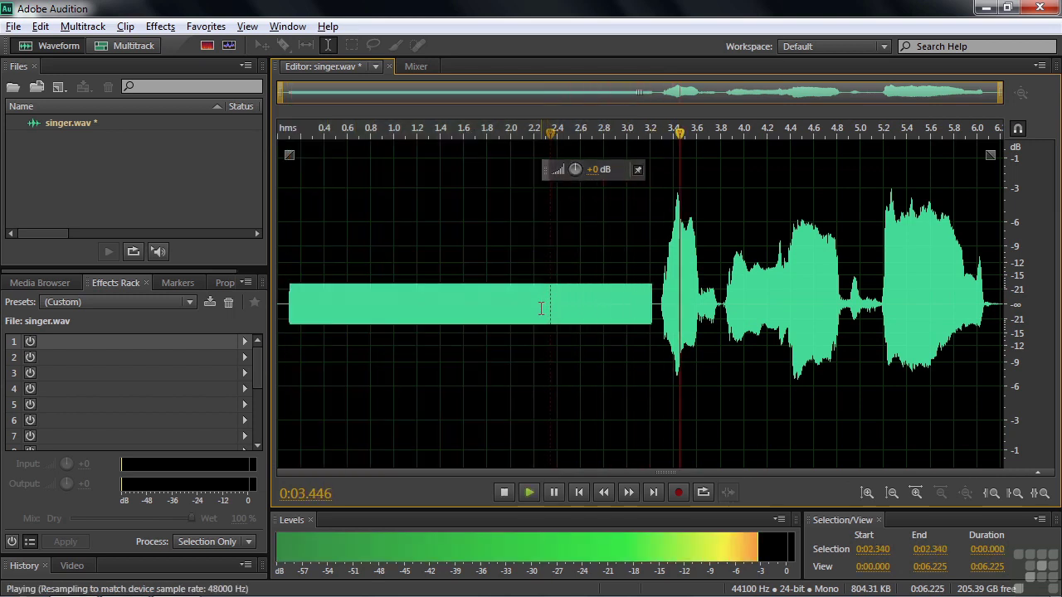
key(space)
key(ctrl+z)
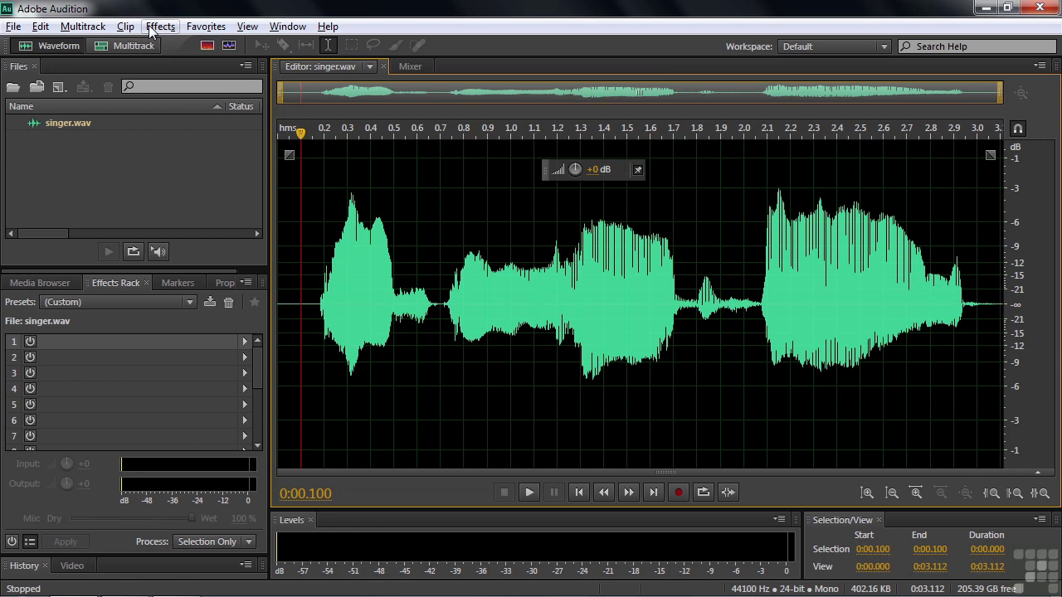
Apply the Telephone Voice favorite for a playback test from about 0:00.100 and undo the effect.
click(206, 30)
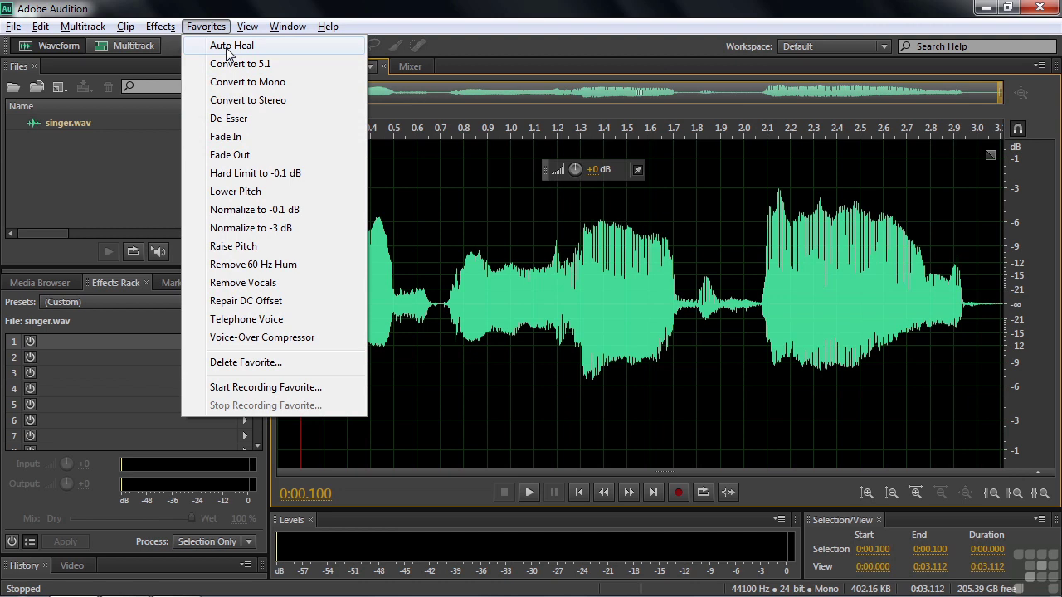
click(263, 321)
click(302, 303)
key(space)
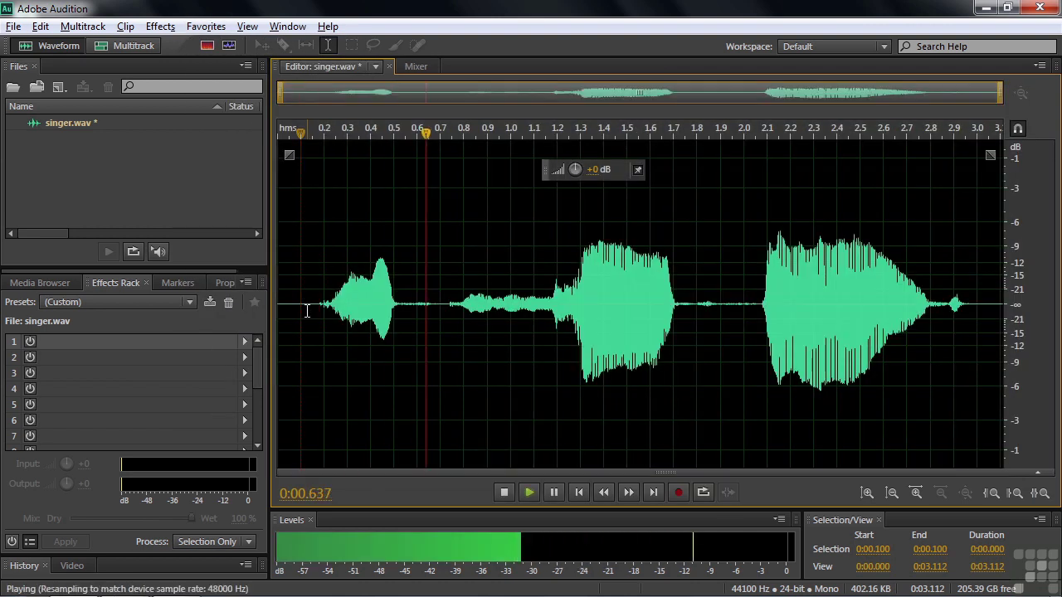
key(space)
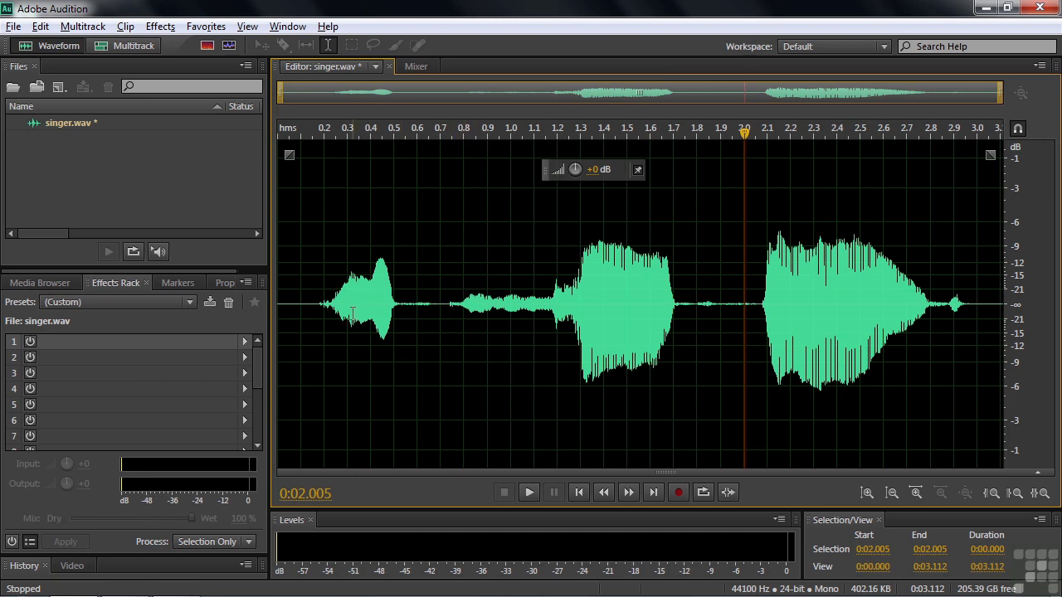
key(ctrl+z)
click(309, 303)
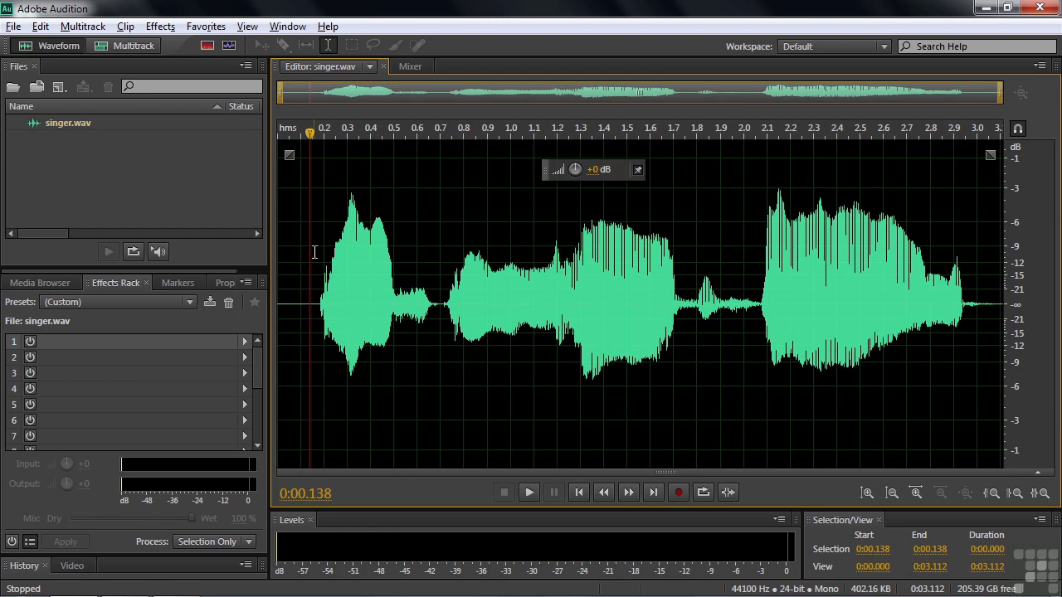
Examine the available favorites, the Effects Rack, the list of program windows, and the Amplitude and Compression effects.
click(206, 26)
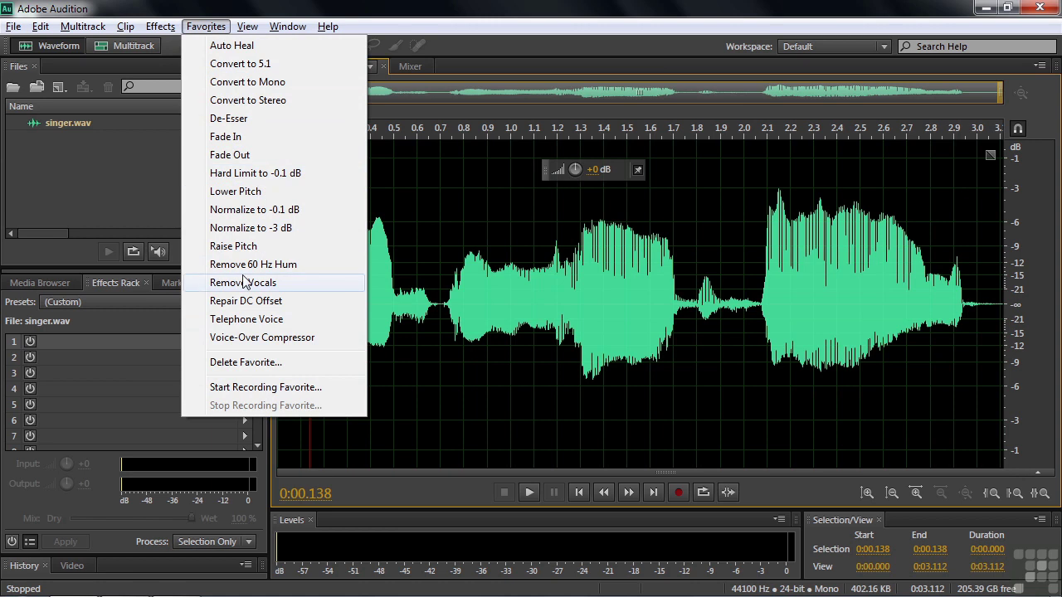
mouse_move(159, 27)
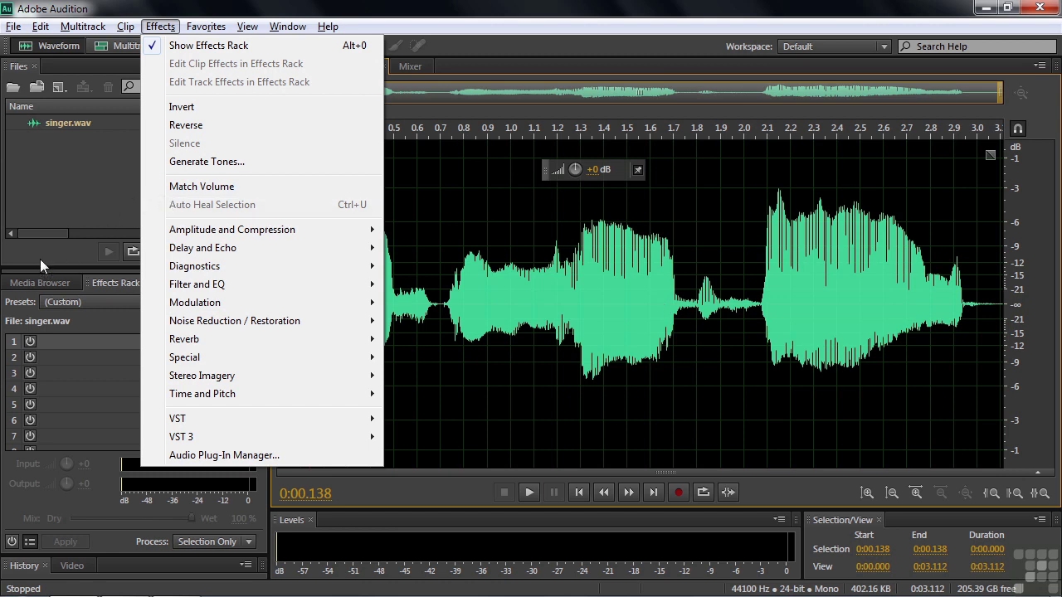
click(94, 285)
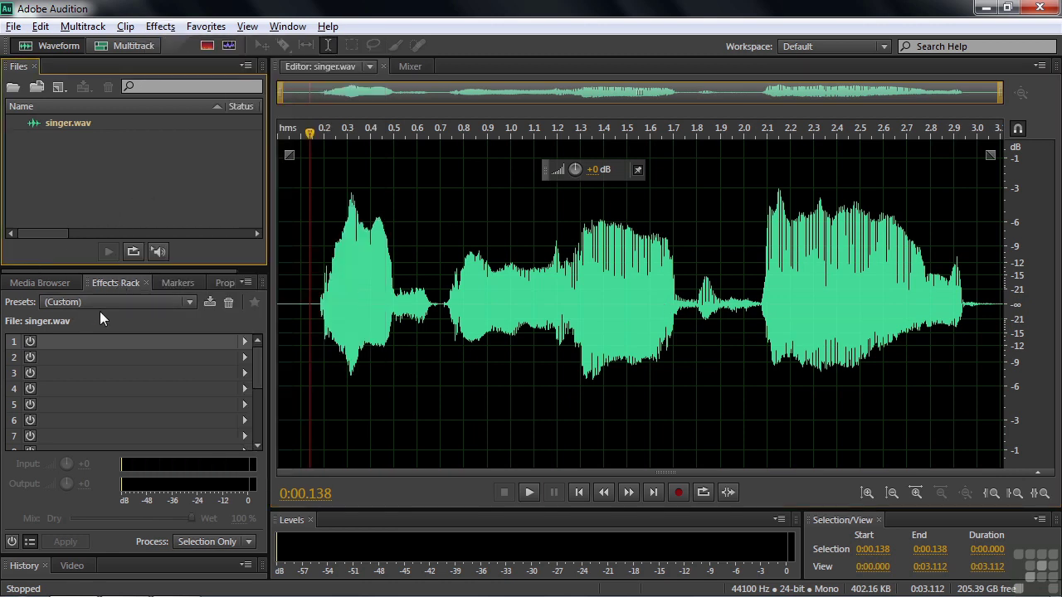
click(25, 284)
click(120, 283)
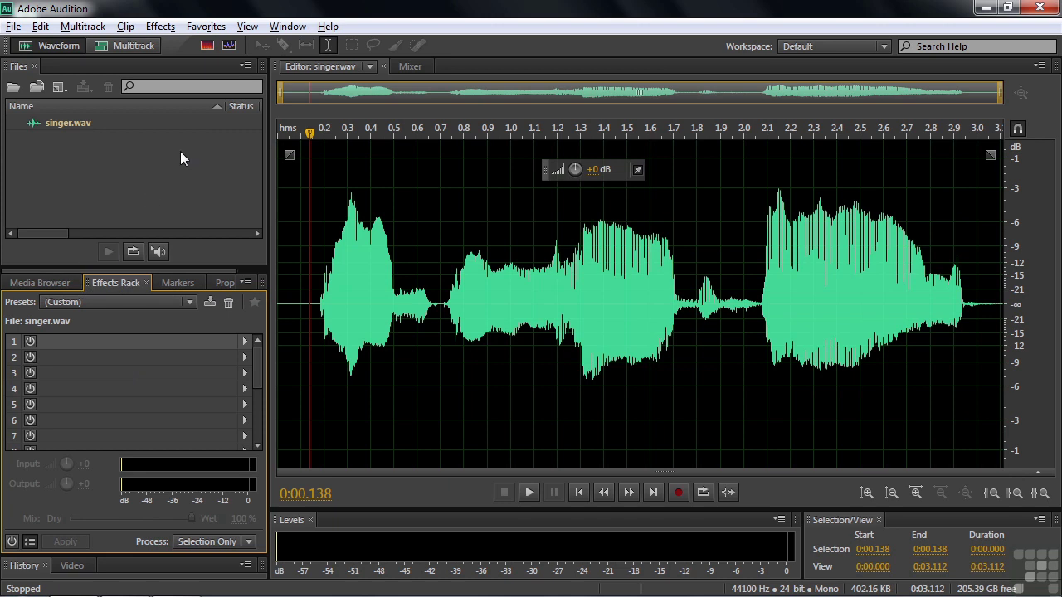
click(287, 26)
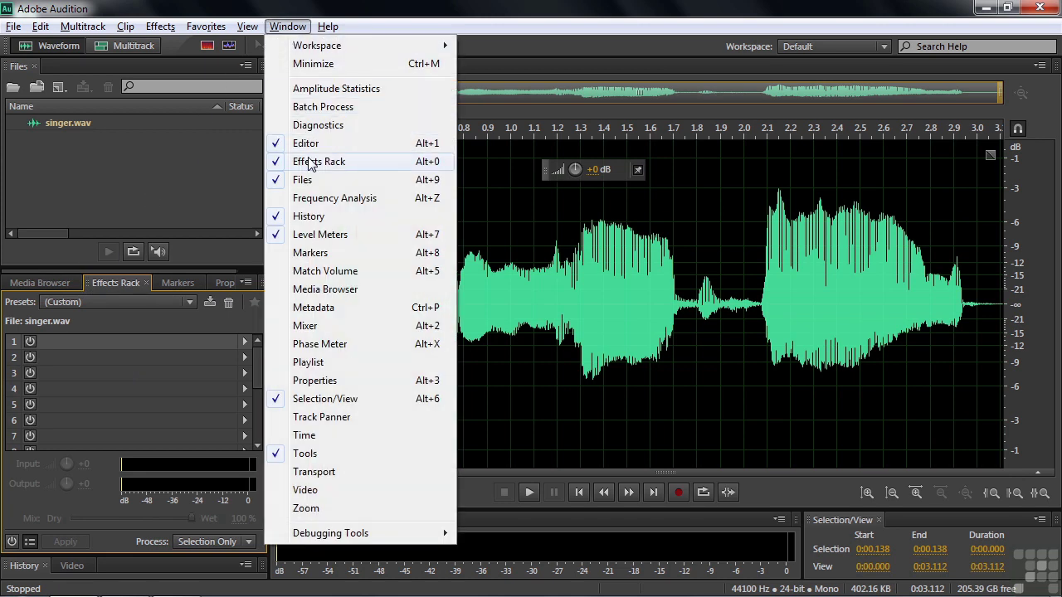
click(114, 285)
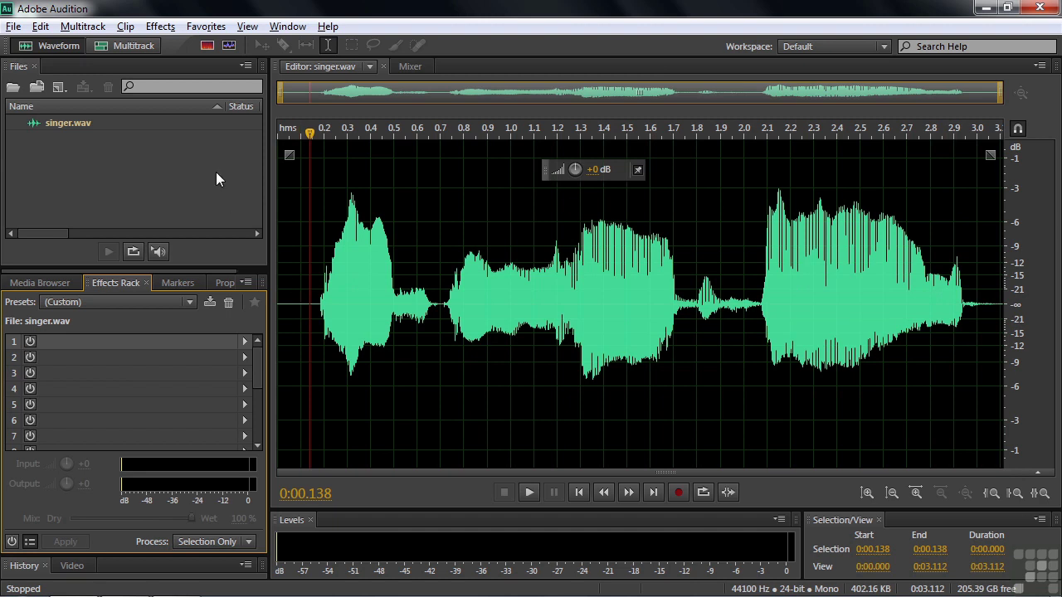
click(162, 31)
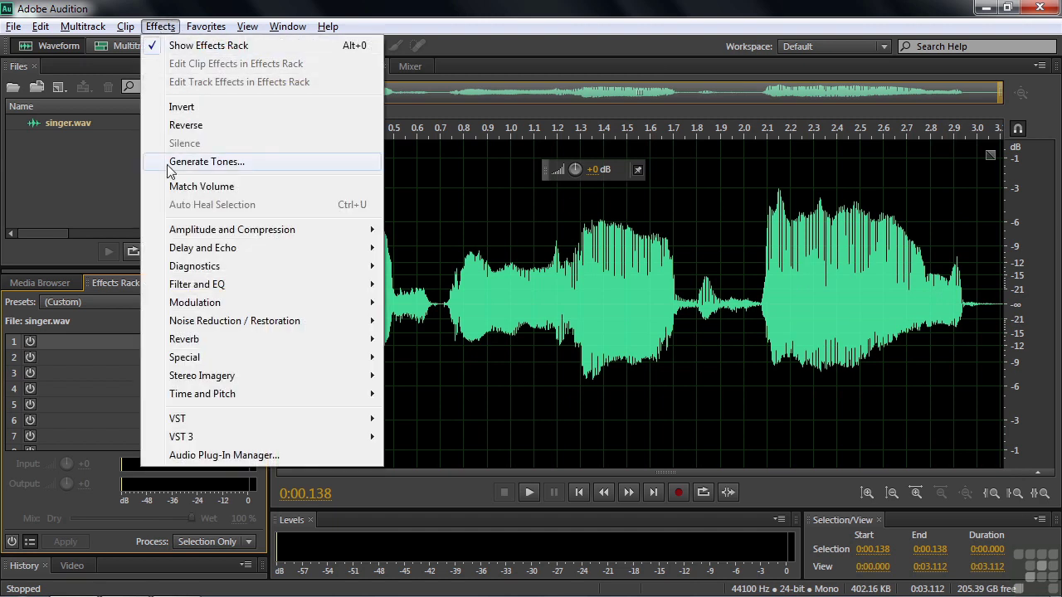
mouse_move(171, 236)
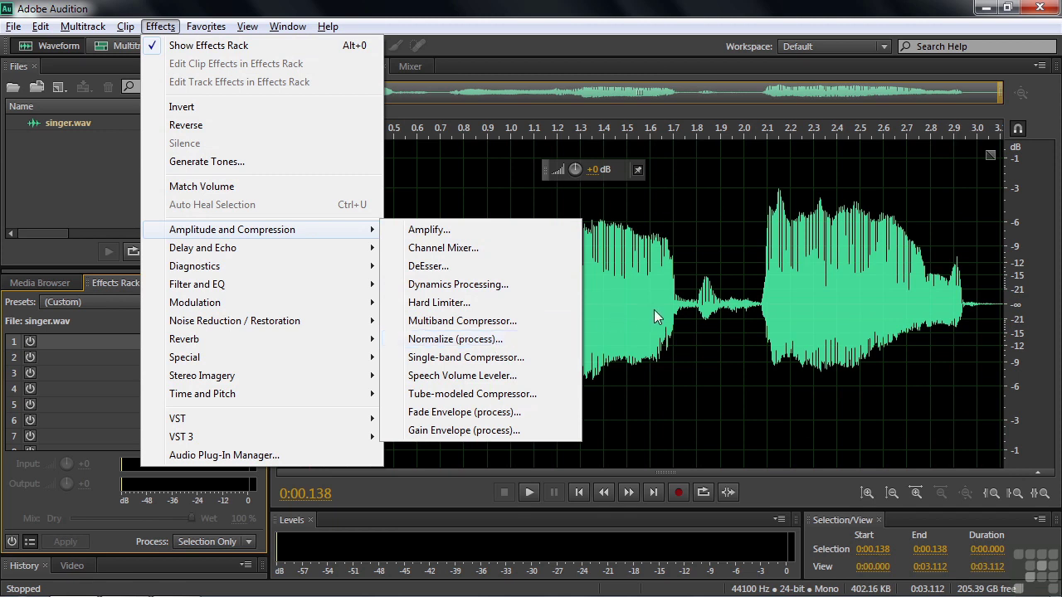
click(84, 344)
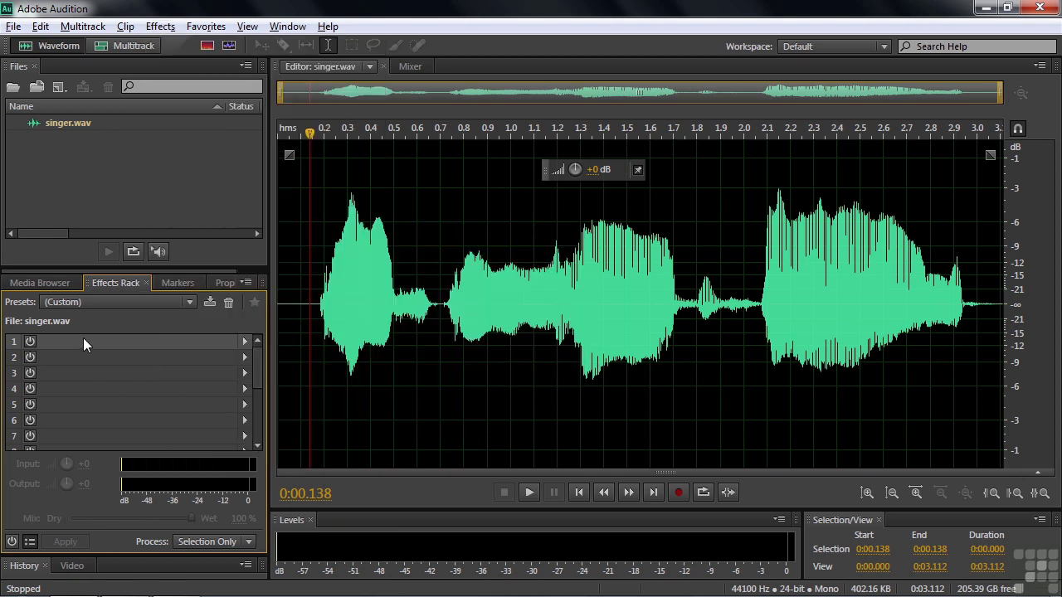
Review the effect categories available for the first Effects Rack slot and open the Convolution Reverb effect for singer.wav.
click(246, 342)
mouse_move(324, 135)
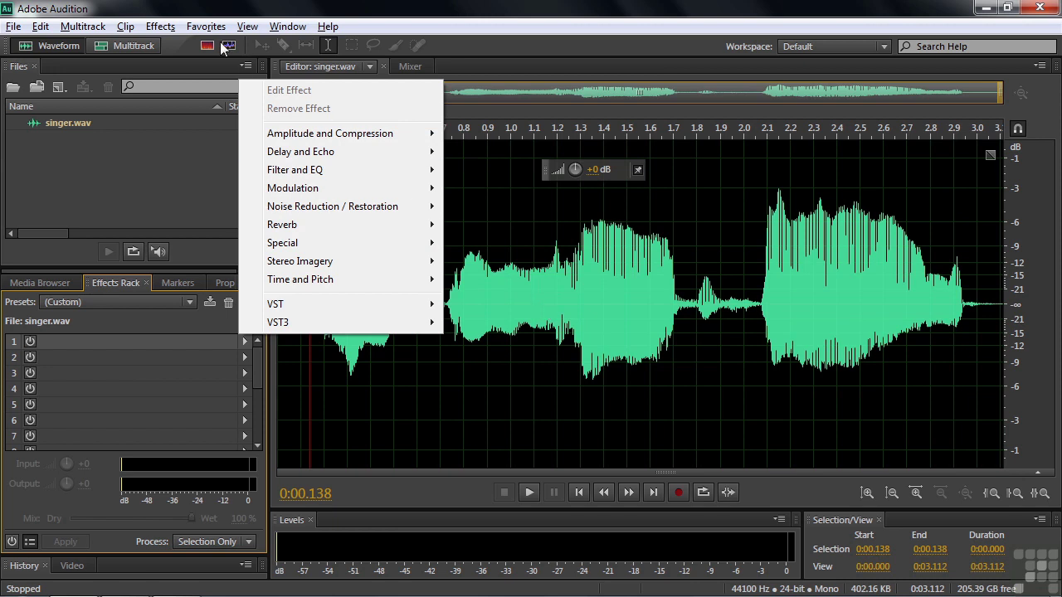
click(171, 26)
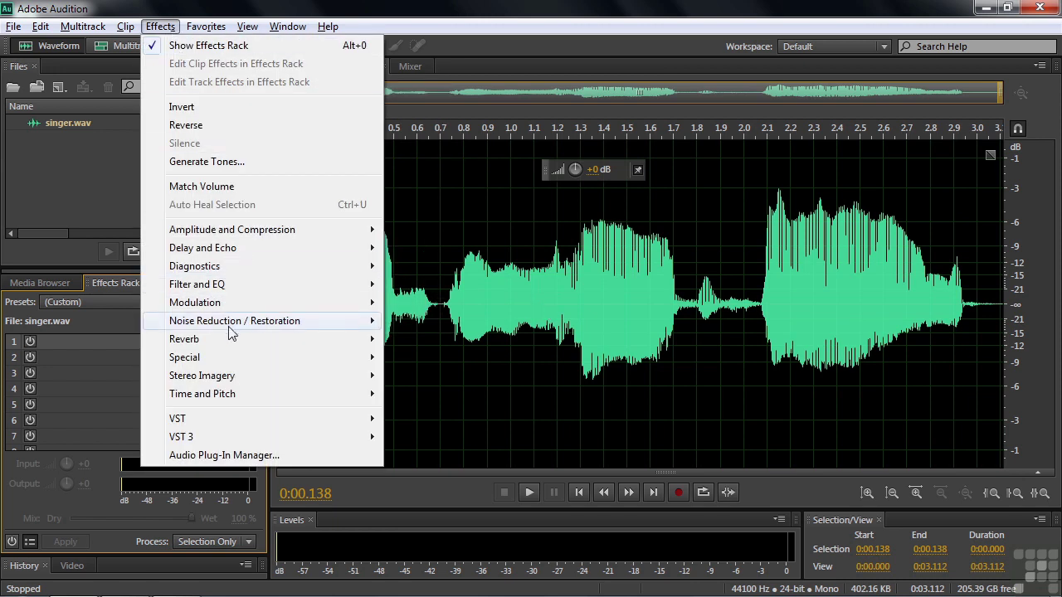
mouse_move(240, 345)
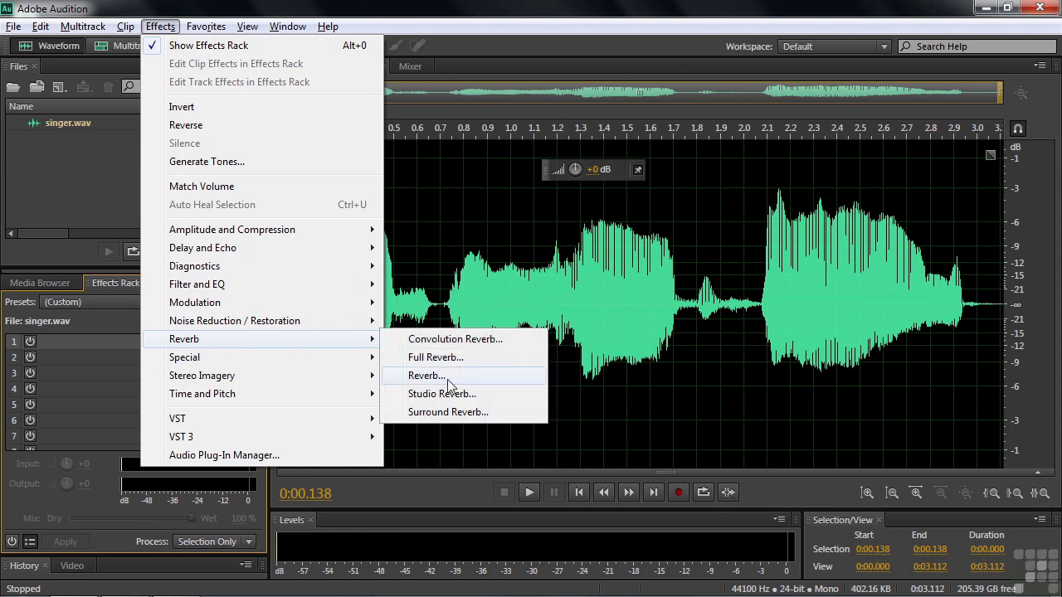
click(452, 340)
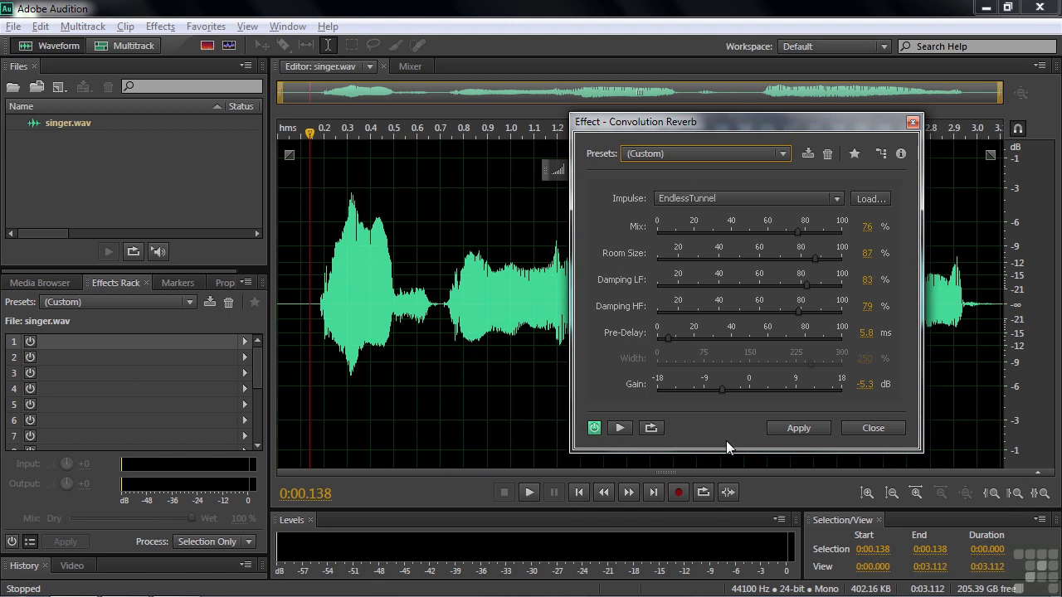
mouse_move(792, 118)
mouse_down()
mouse_move(814, 127)
mouse_move(798, 117)
mouse_up()
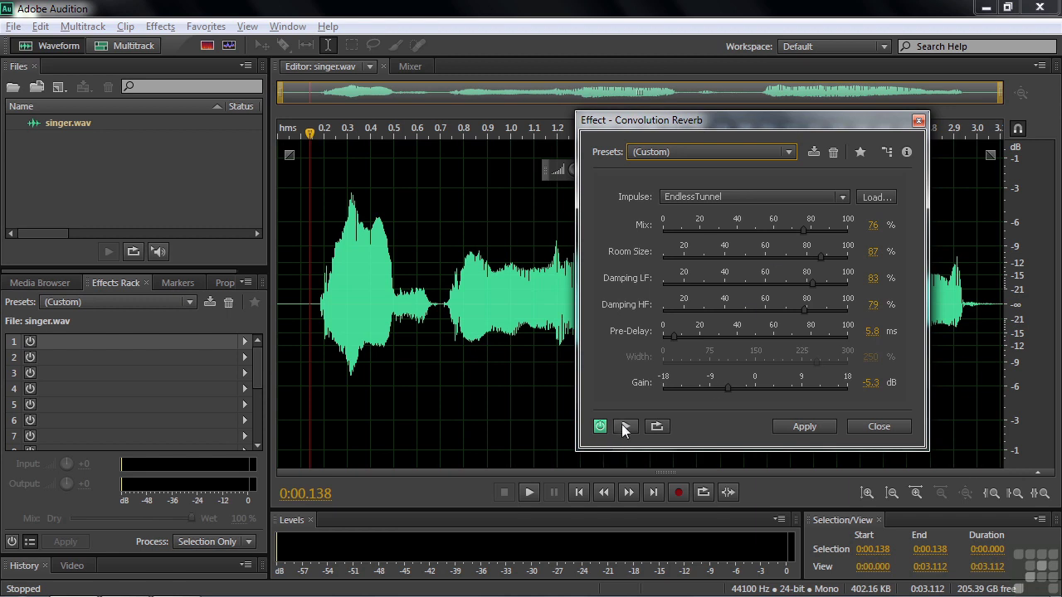
Preview the Convolution Reverb with the EndlessTunnel impulse and turn on looped playback for a second preview.
click(528, 496)
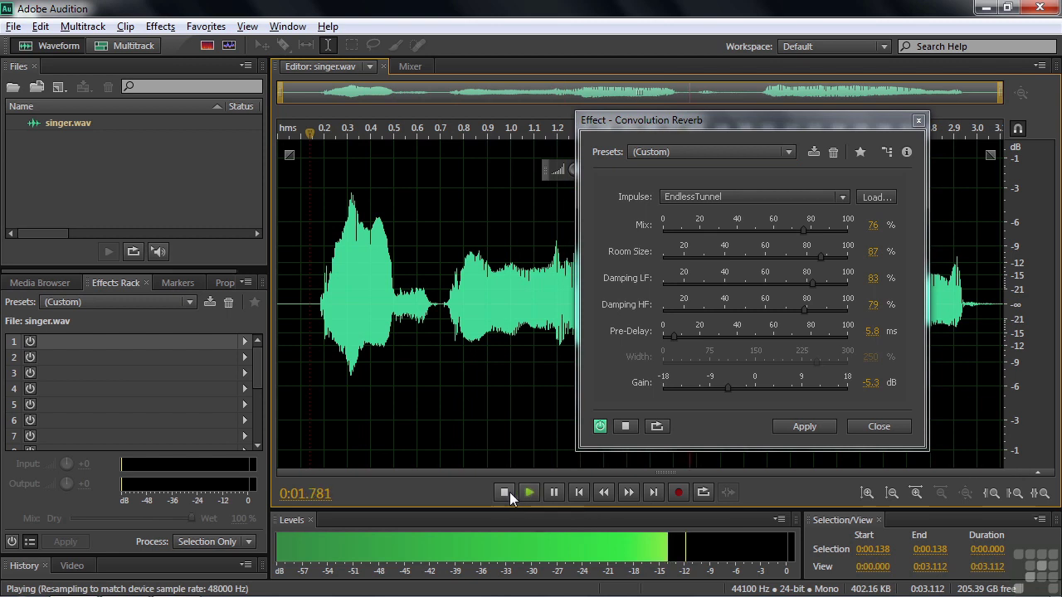
click(625, 427)
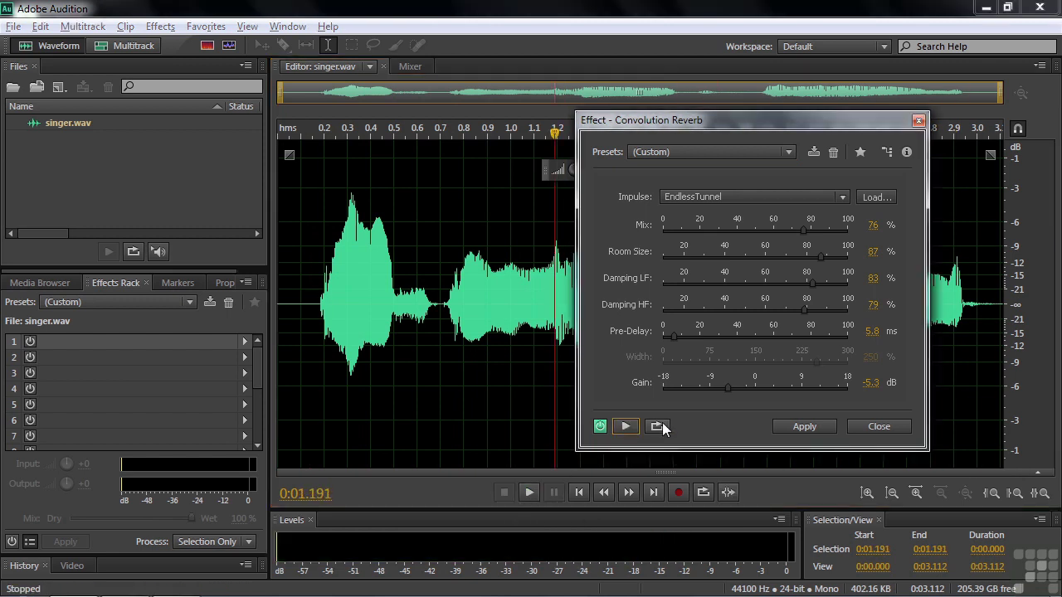
click(659, 426)
click(625, 426)
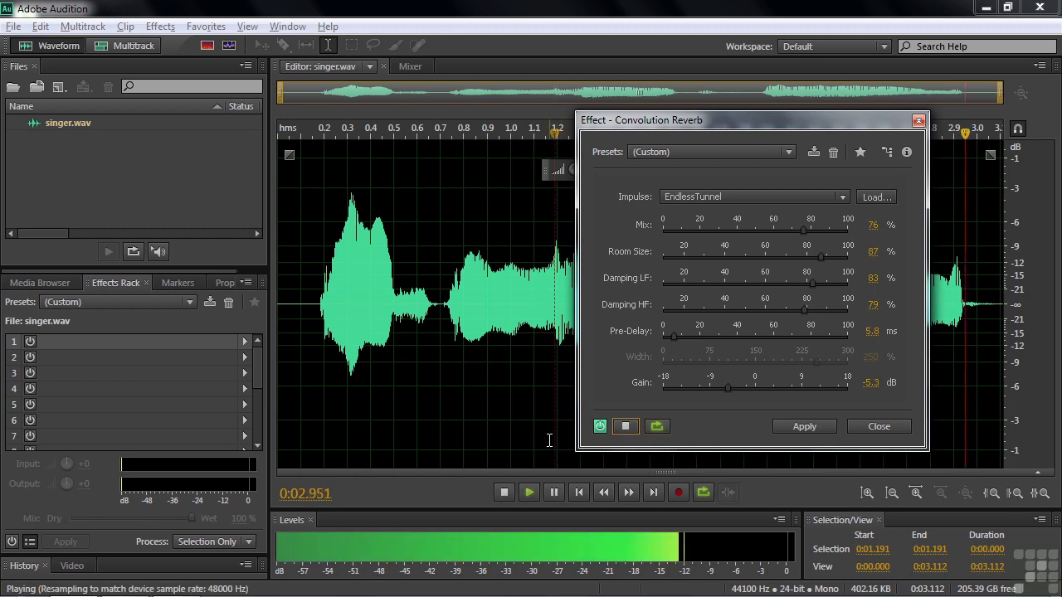
click(622, 426)
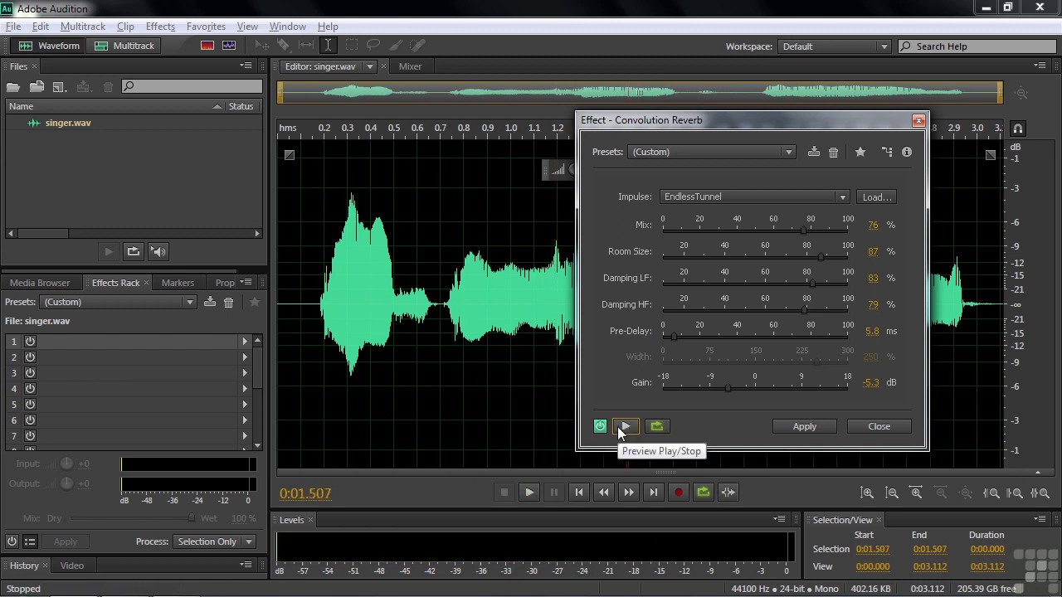
Select the audio from 0:00.131 to 0:00.700 and preview the reverb looping over that selection.
drag(309, 298, 440, 308)
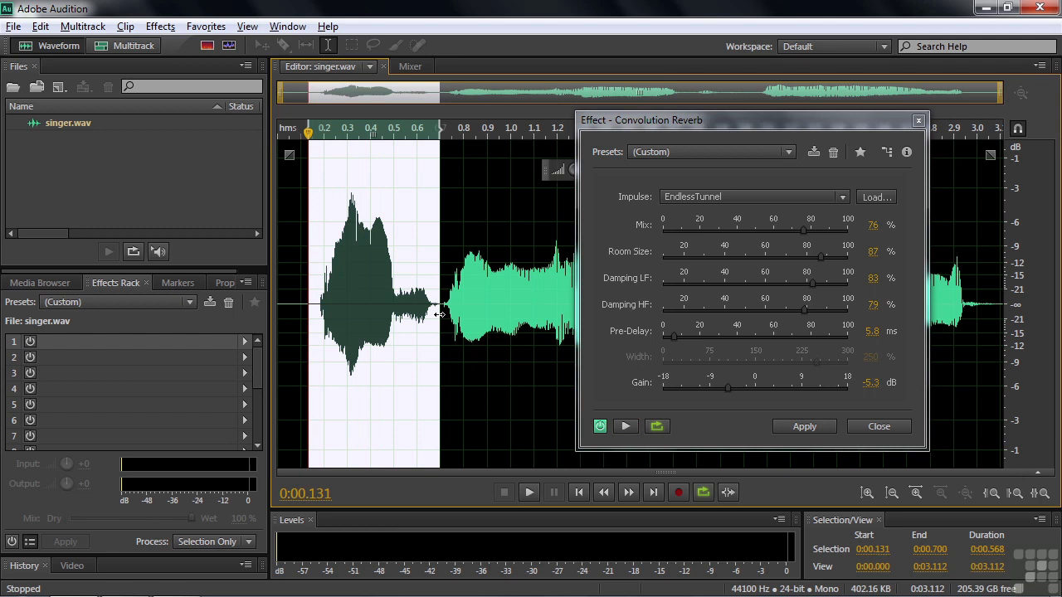
click(625, 426)
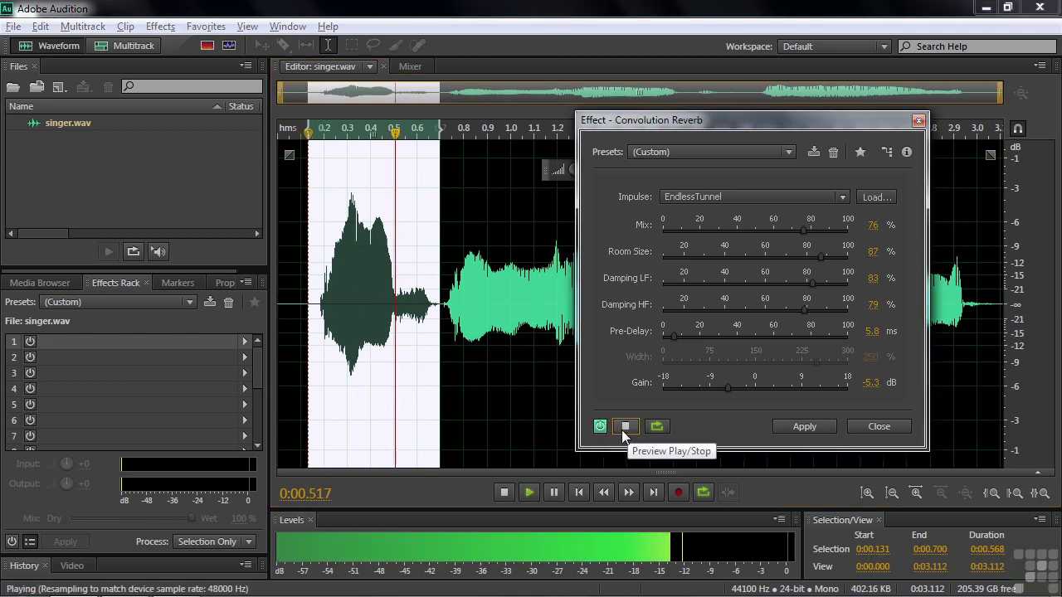
click(621, 430)
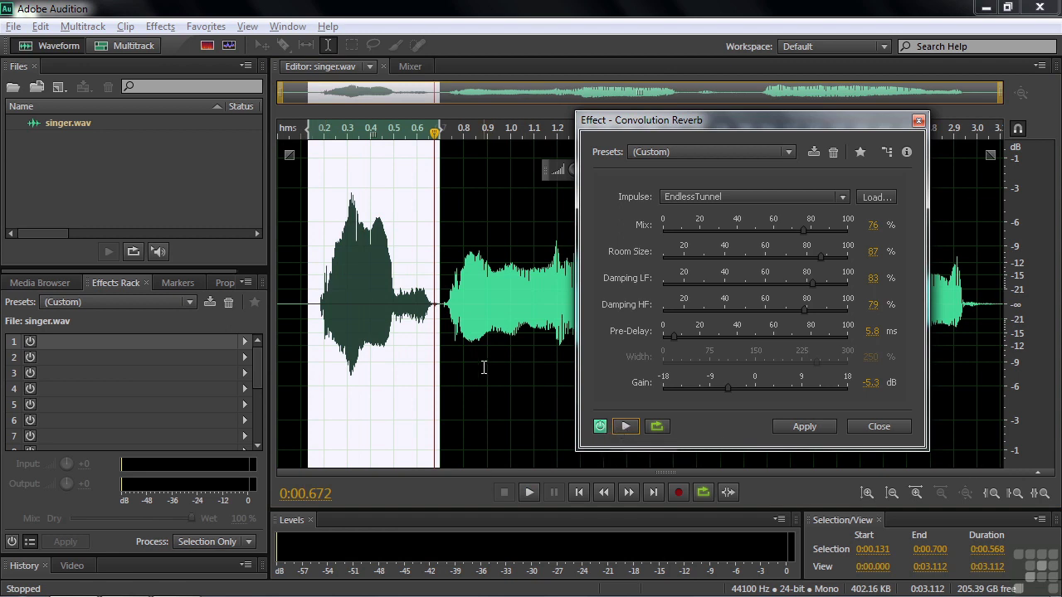
Clear the selection and preview the looped file, bypassing and re-enabling the reverb to compare the sound.
click(486, 367)
click(625, 427)
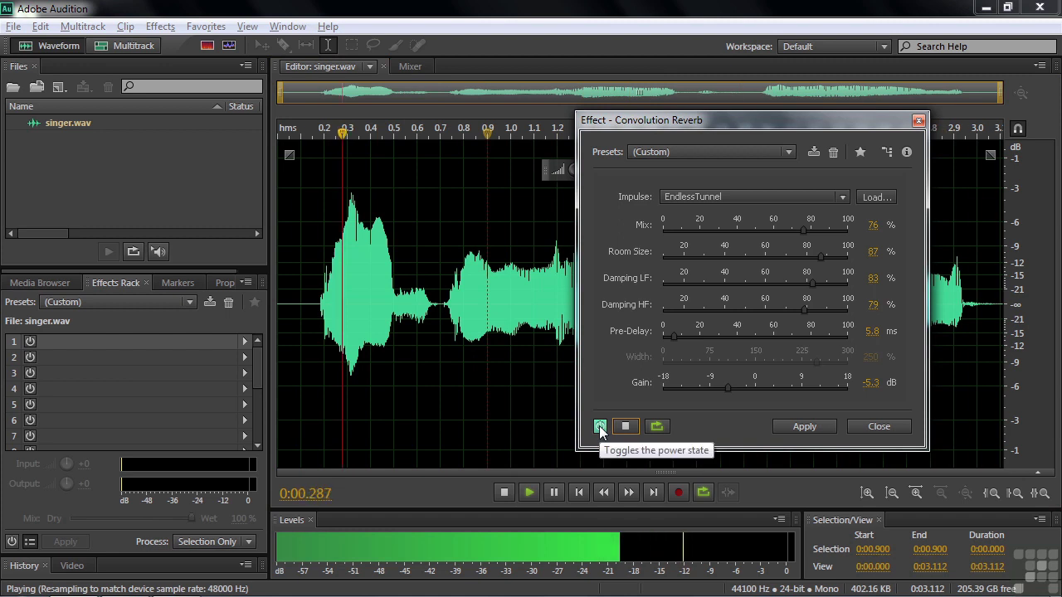
click(601, 428)
click(600, 426)
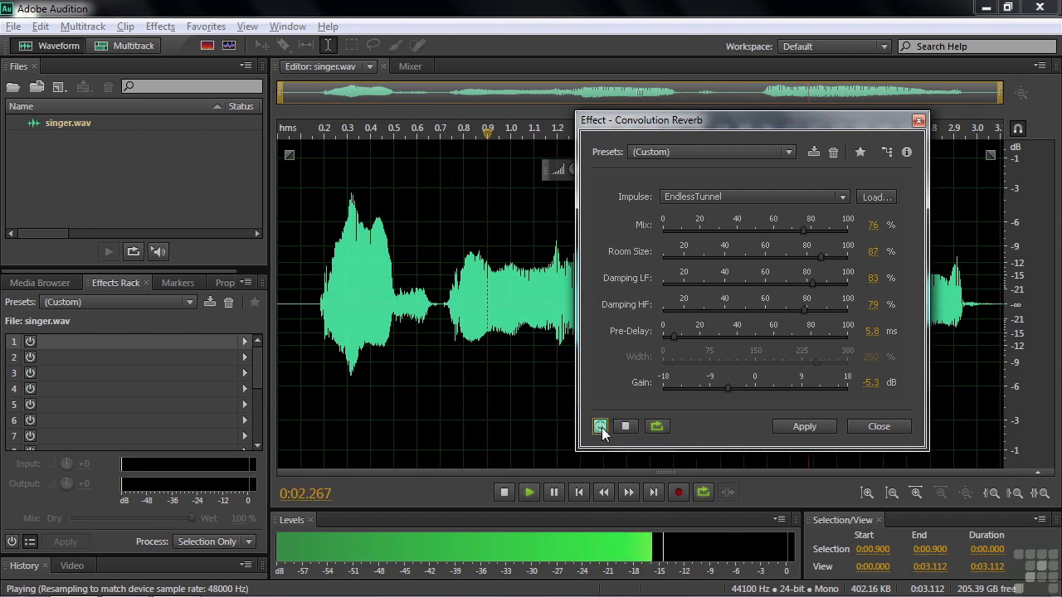
click(624, 425)
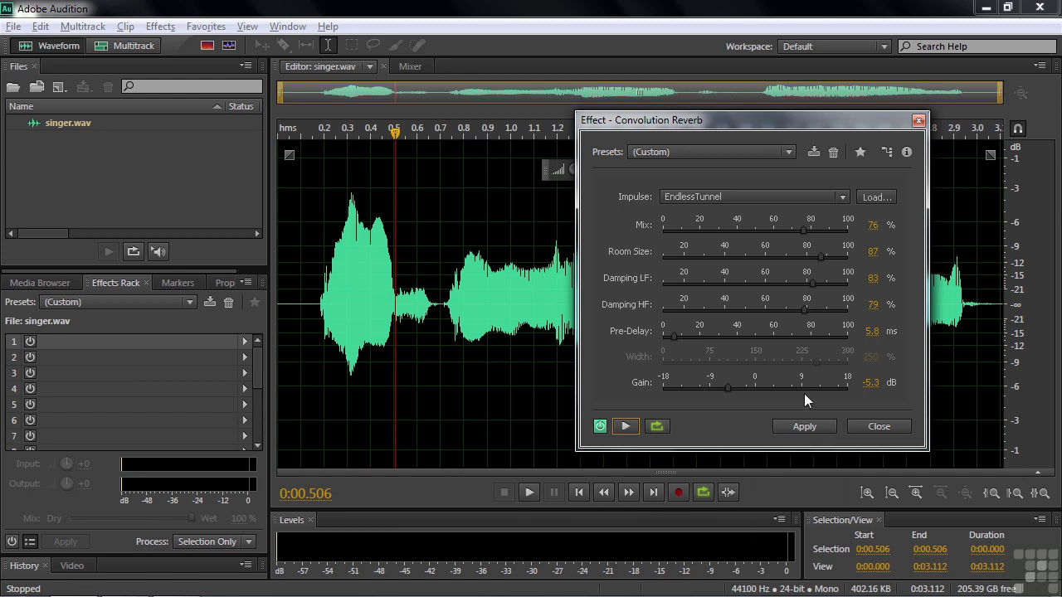
Choose the Standing Room Only preset for the Convolution Reverb and preview it.
click(745, 153)
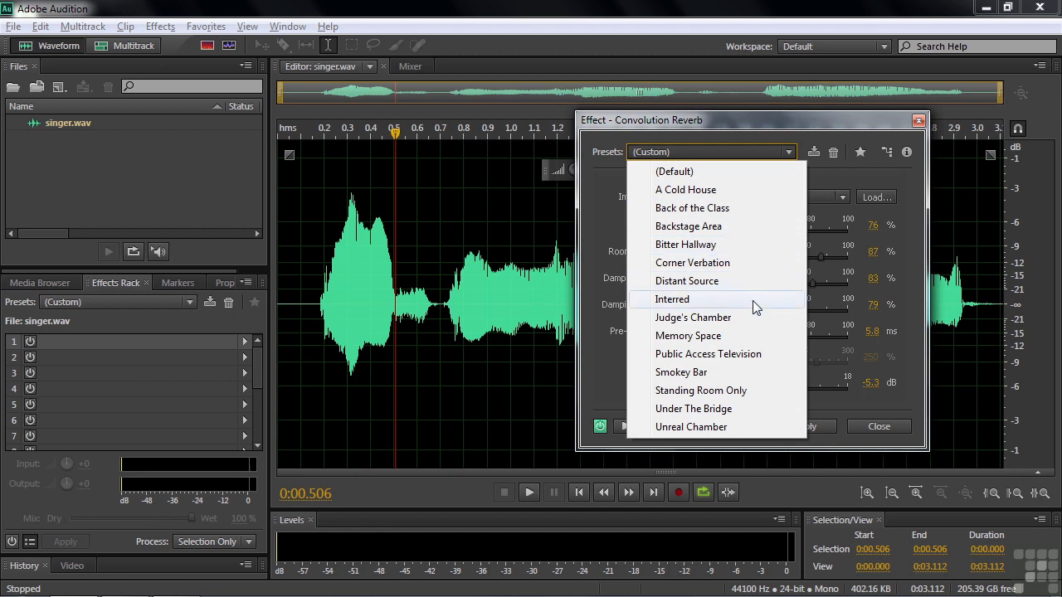
click(707, 391)
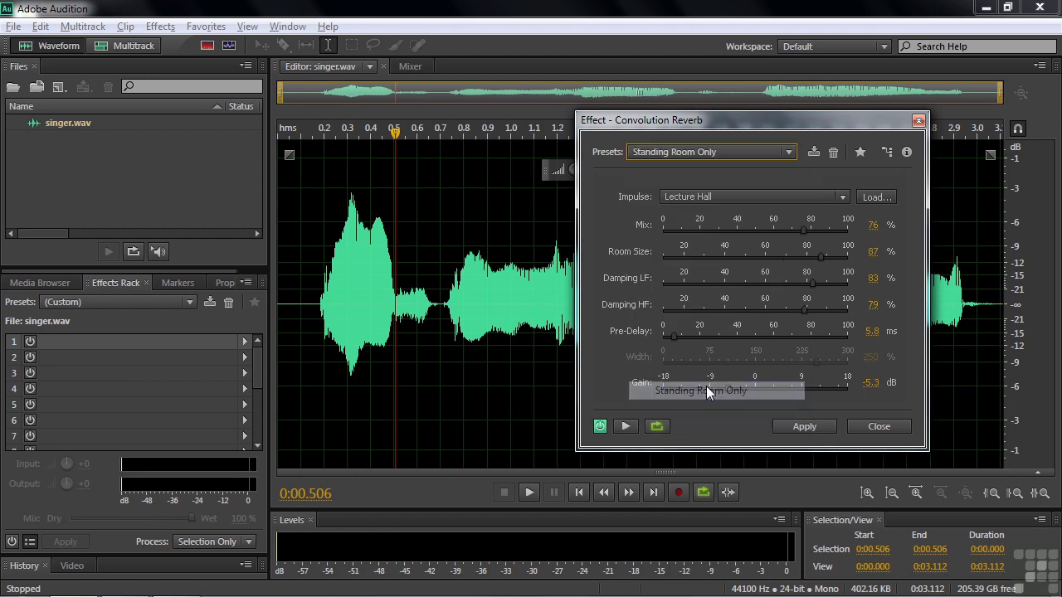
click(625, 424)
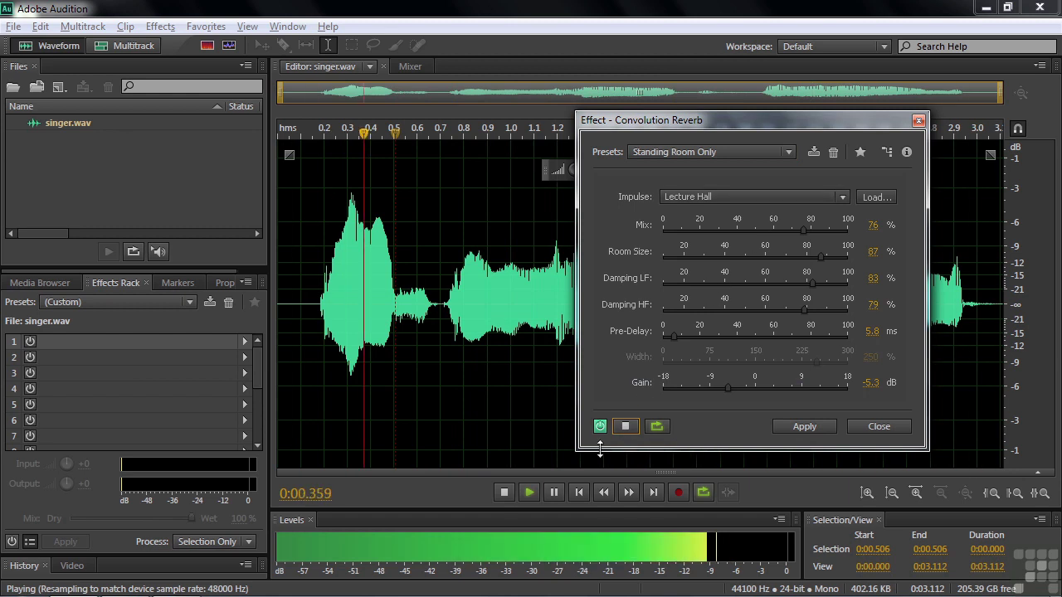
click(624, 425)
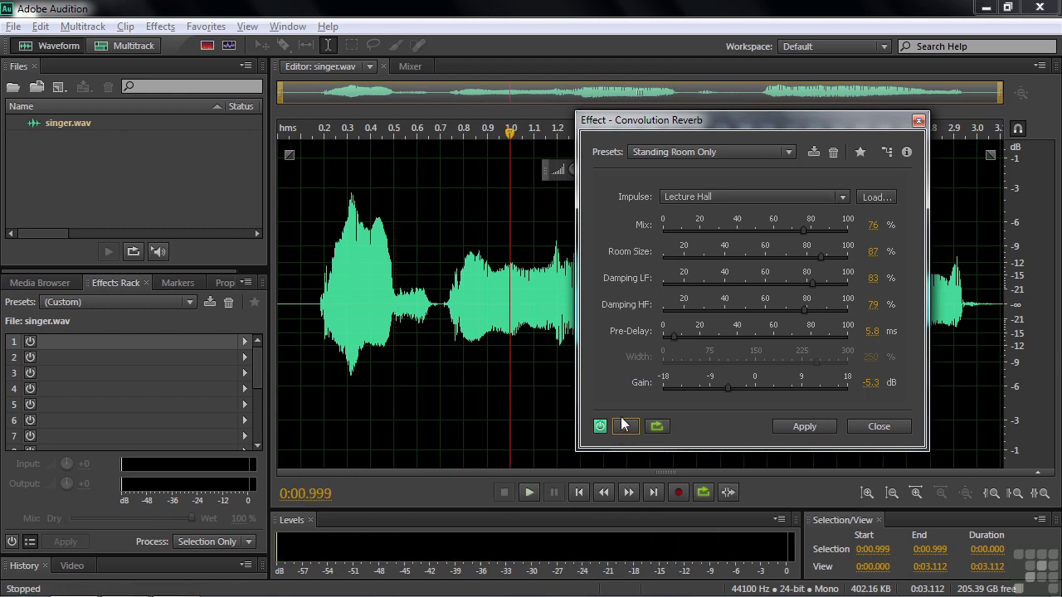
click(626, 426)
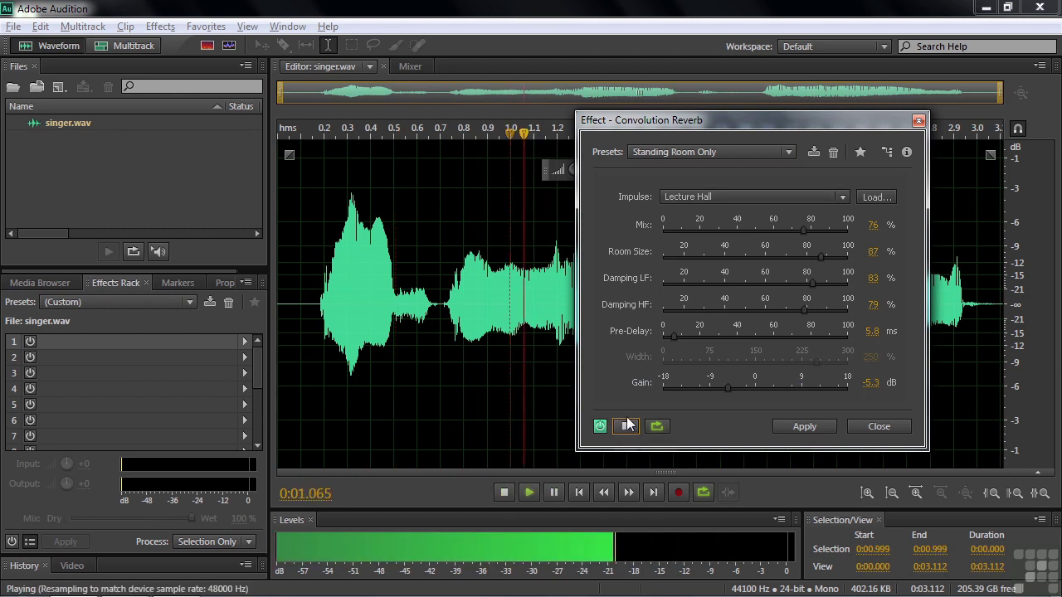
Try the Judge's Chamber and A Cold House presets during the looped preview and stop playback.
click(776, 152)
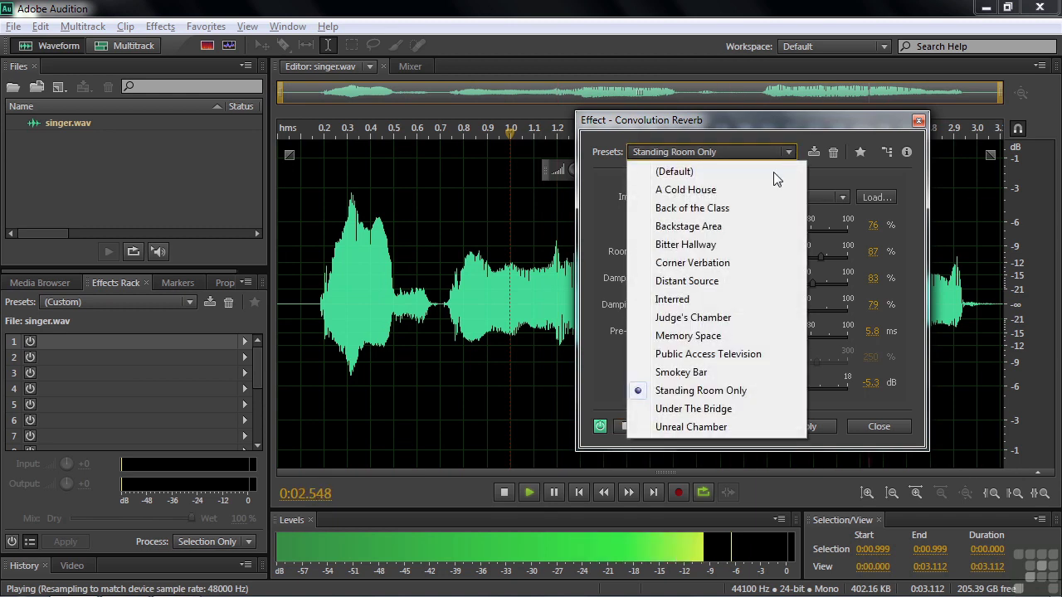
click(698, 317)
click(778, 152)
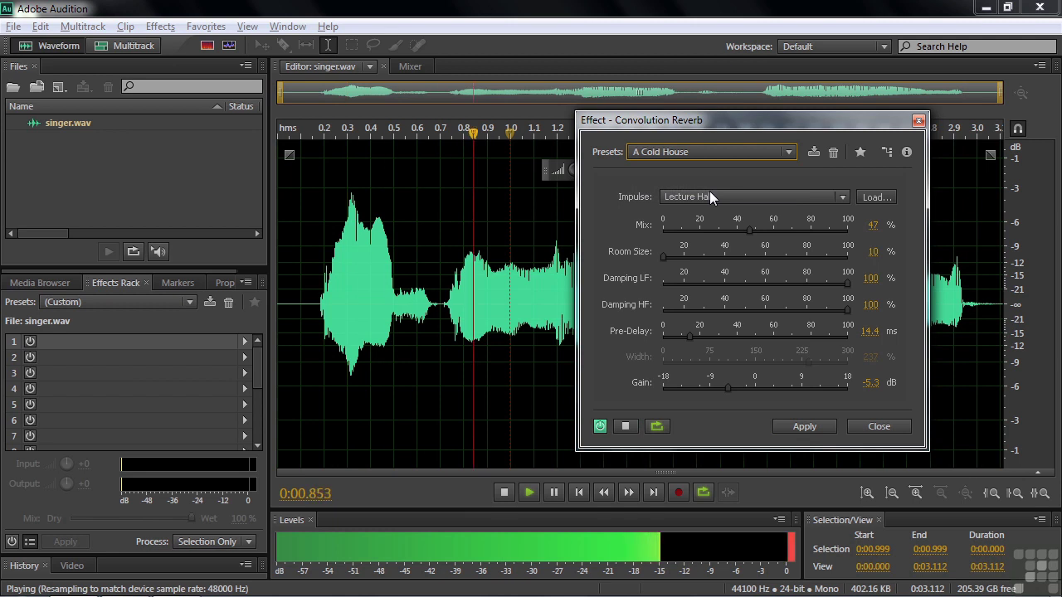
click(625, 424)
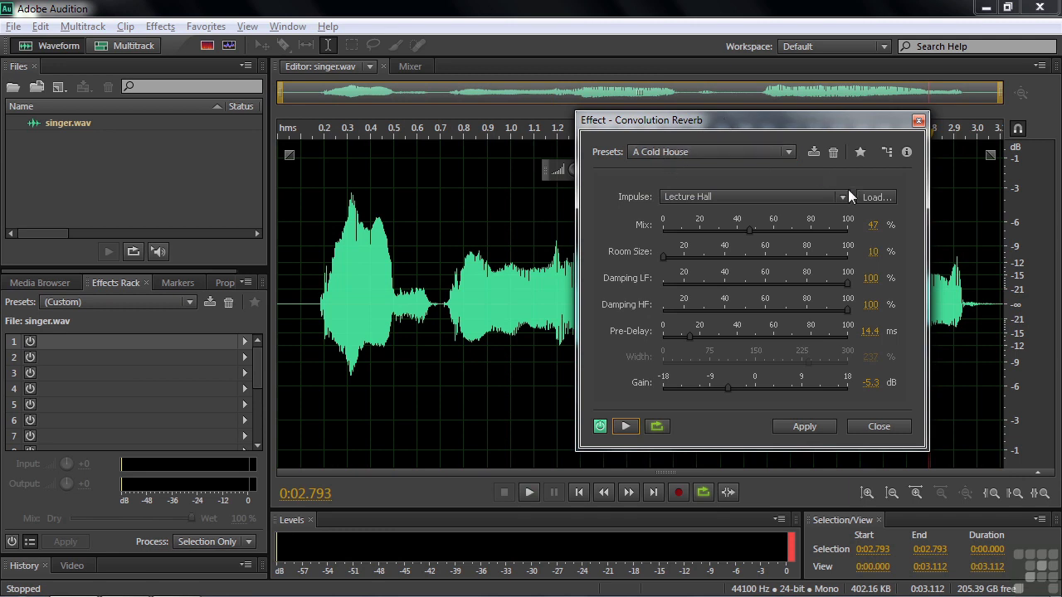
Preview the A Cold House preset with the Massive Cavern impulse and with the Reverse Tunnel impulse.
click(623, 426)
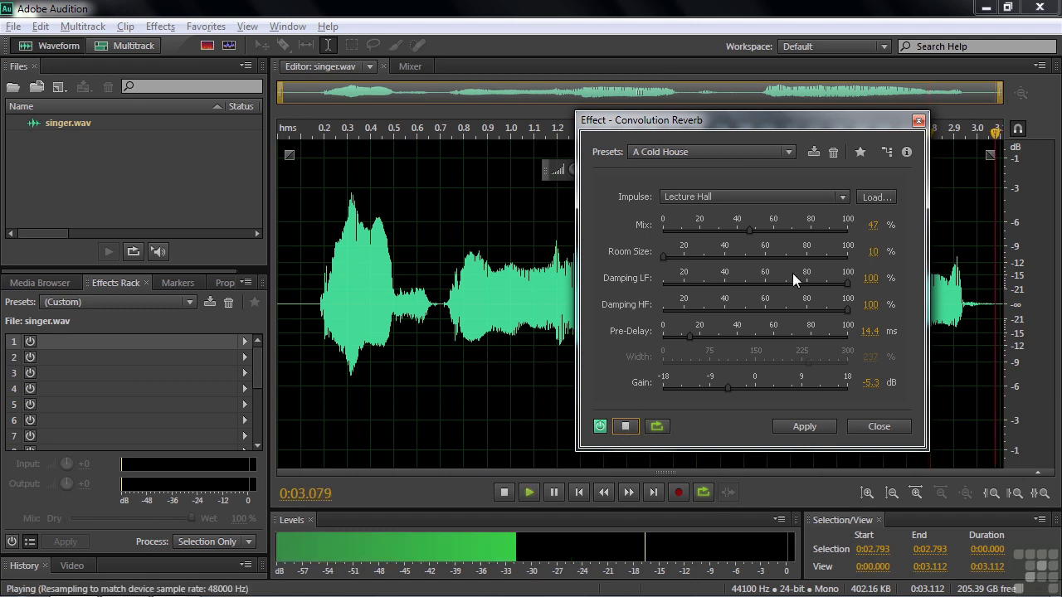
click(842, 196)
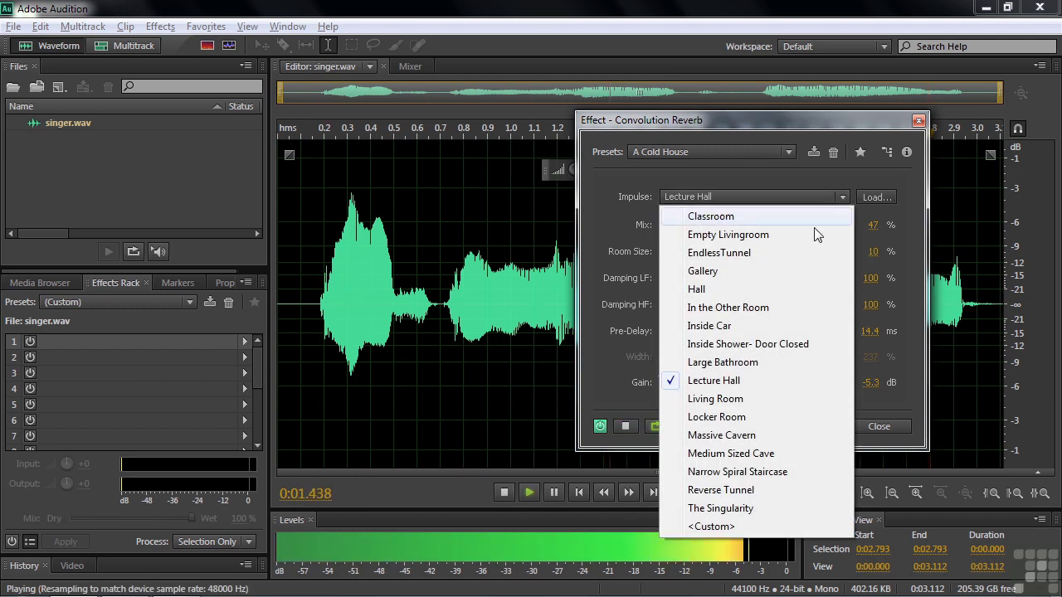
click(726, 435)
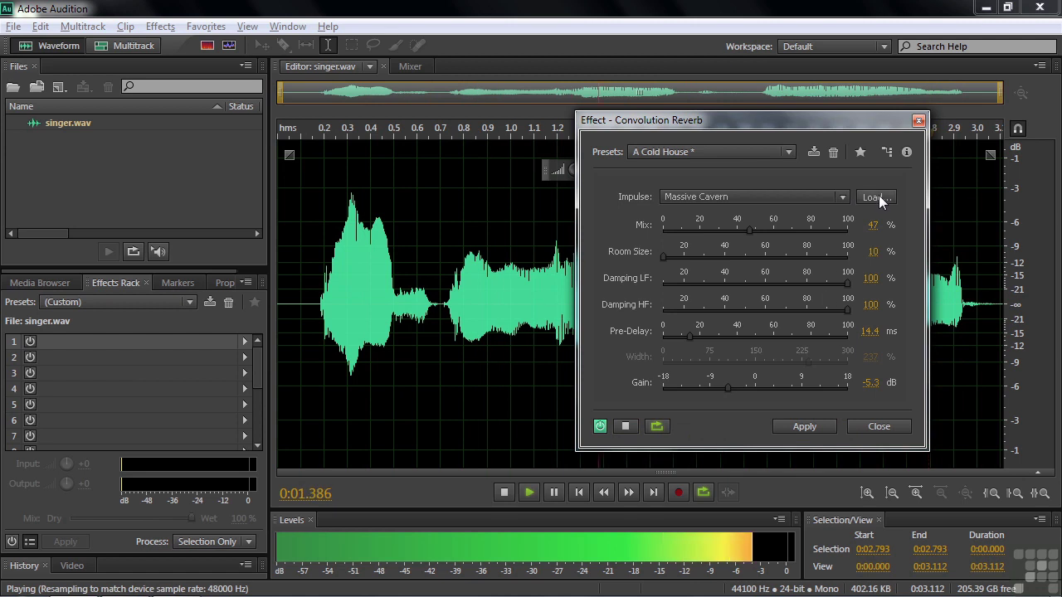
click(843, 196)
click(720, 490)
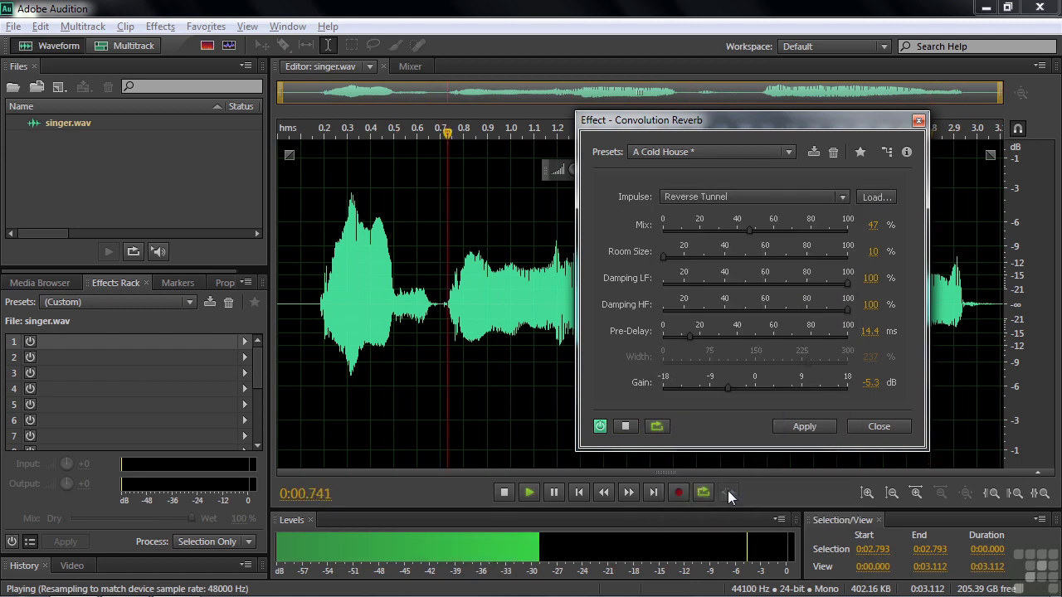
click(625, 426)
Reset the reverb to the (Default) preset, try the Empty Livingroom impulse and return to the Classroom impulse.
click(843, 196)
click(705, 151)
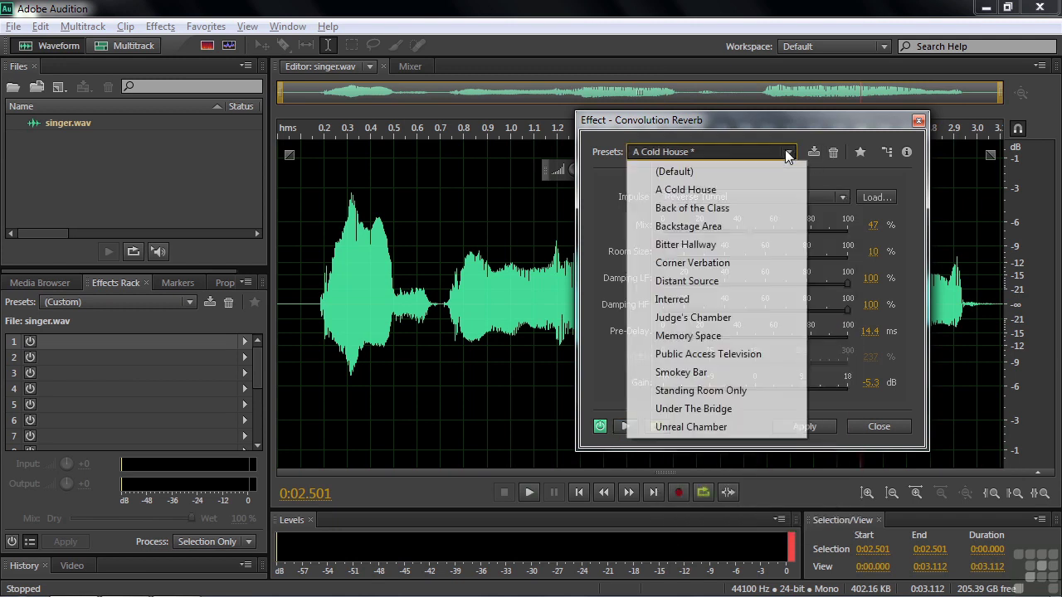
click(700, 172)
click(844, 198)
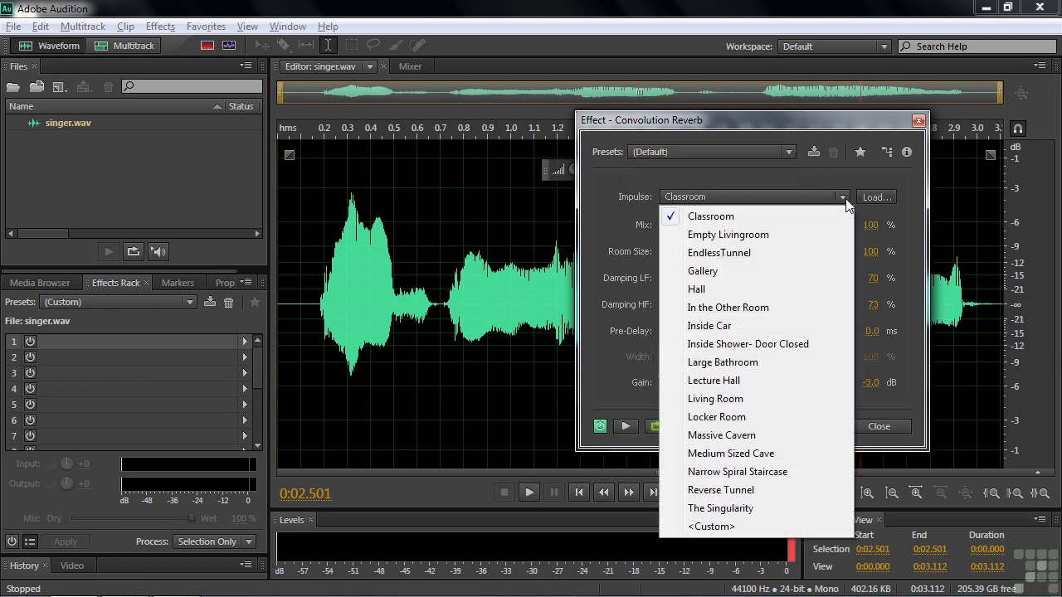
click(746, 234)
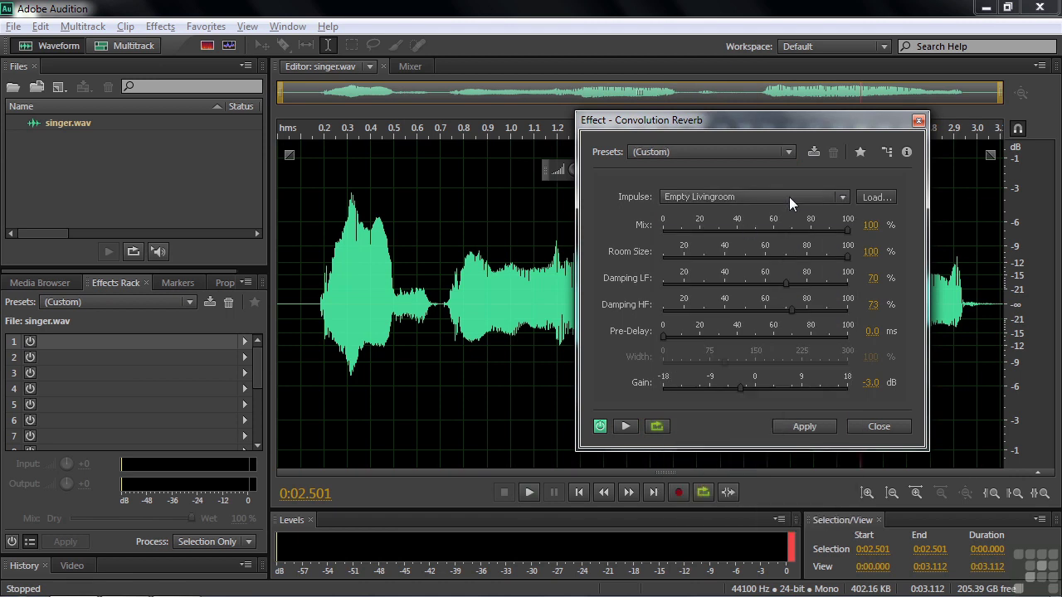
click(846, 196)
click(697, 215)
During a preview, set the reverb's Gain to -9.2 dB, Room Size to 78% and Mix to 28%.
click(625, 426)
drag(741, 387, 708, 393)
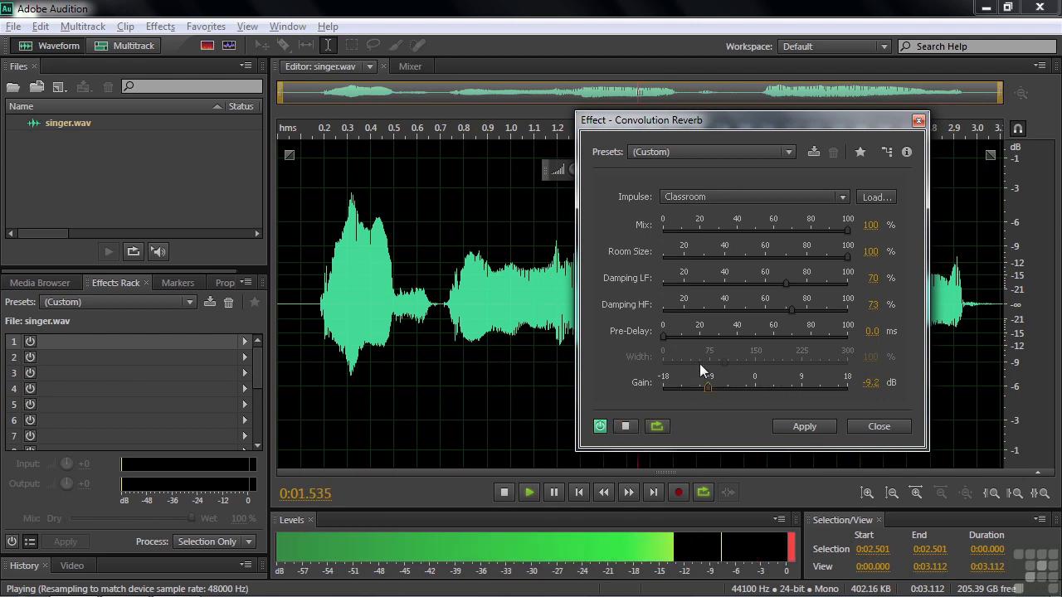
drag(848, 253, 804, 264)
drag(846, 230, 715, 230)
click(627, 424)
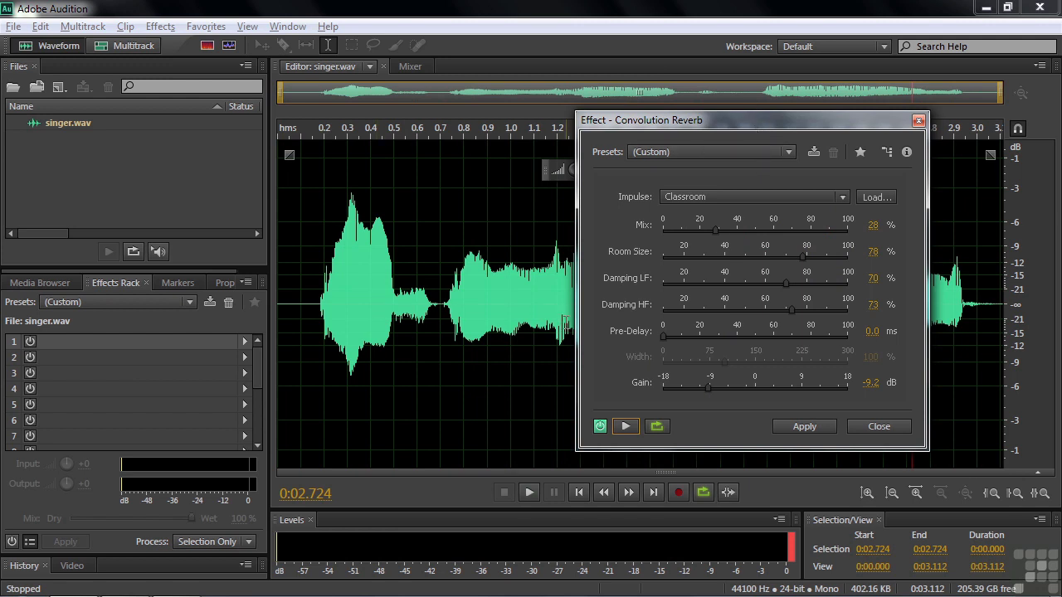
Apply the Classroom Convolution Reverb to the whole singer.wav file and undo it.
drag(761, 119, 745, 116)
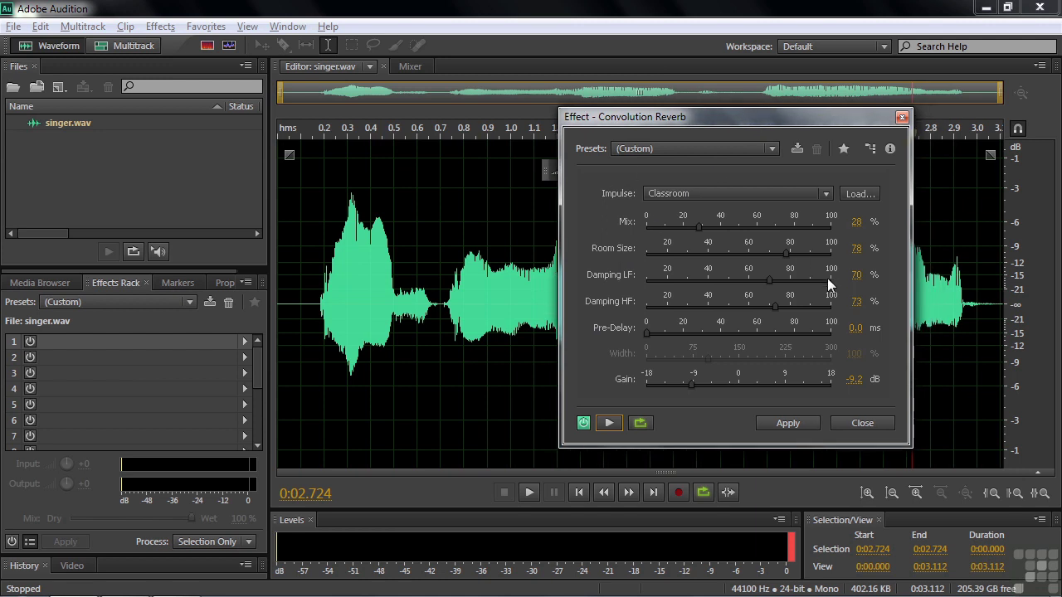
click(788, 423)
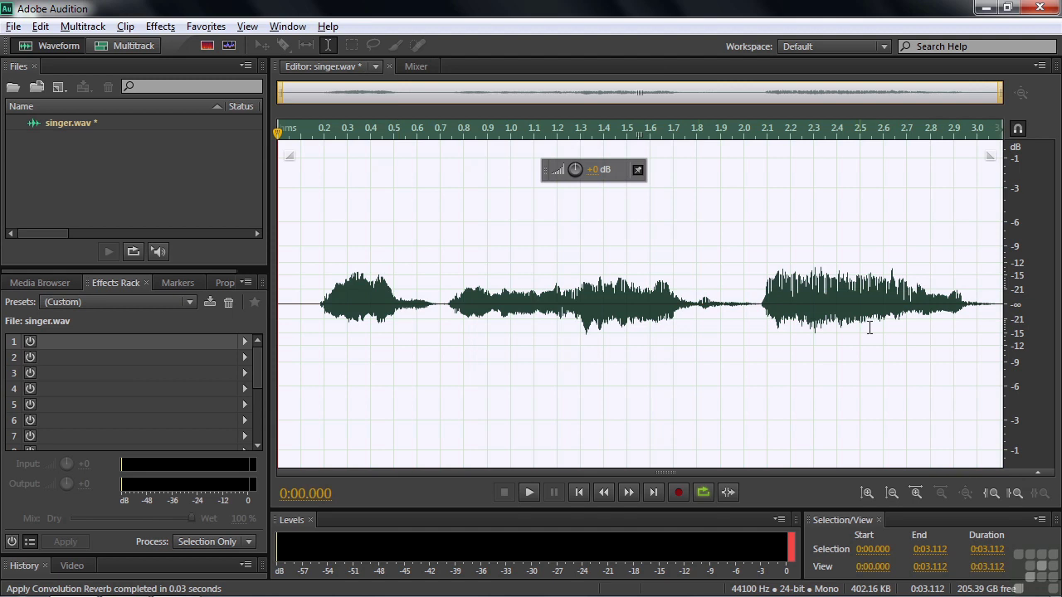
key(ctrl+z)
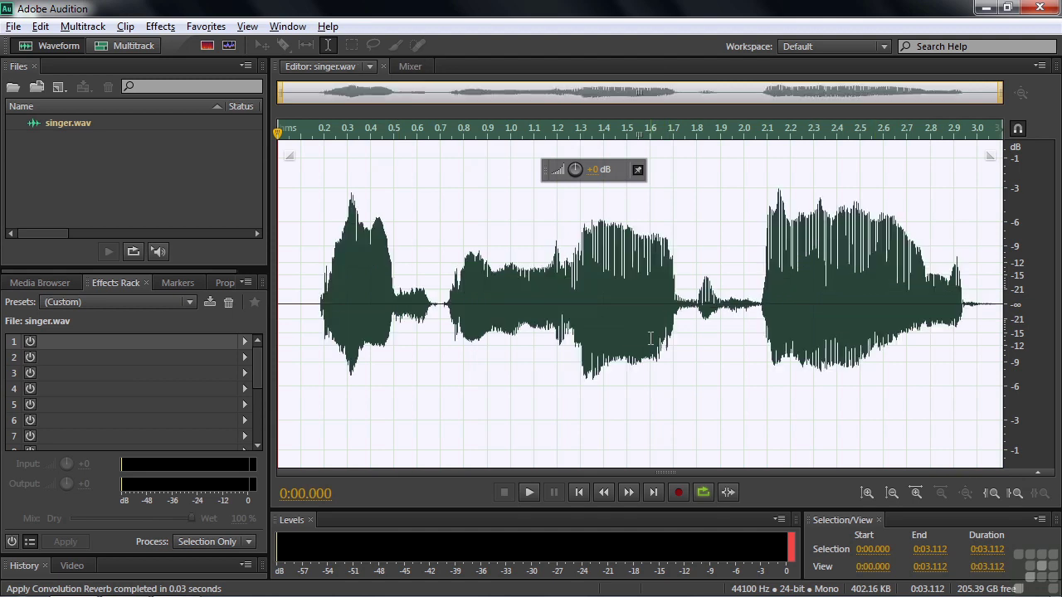
Select only the first phrase, from 0:00.131 to 0:00.700, and apply the Classroom Convolution Reverb to it.
click(582, 357)
drag(307, 307, 439, 307)
click(160, 26)
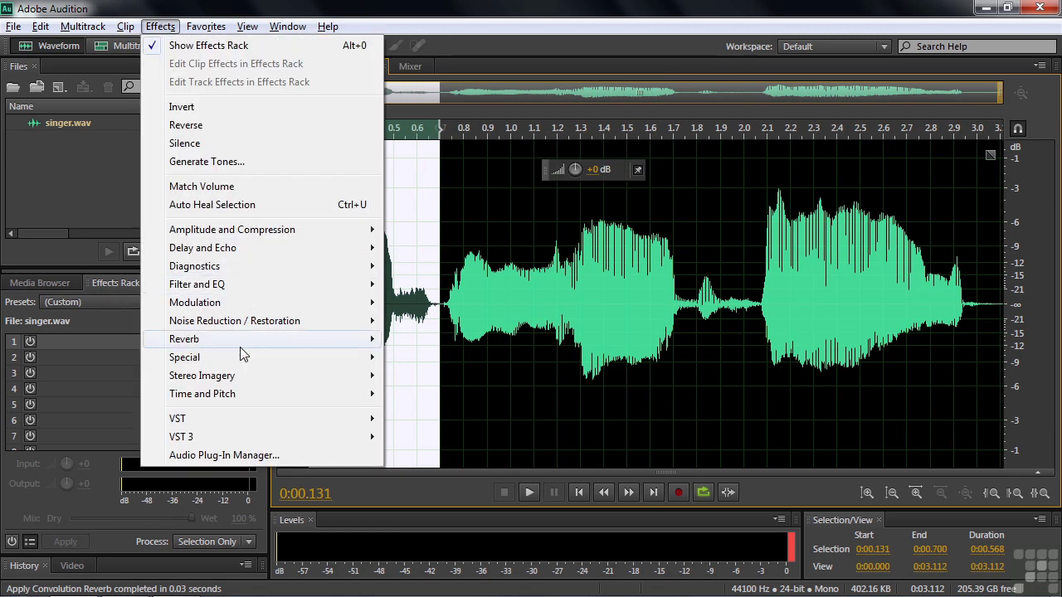
mouse_move(377, 339)
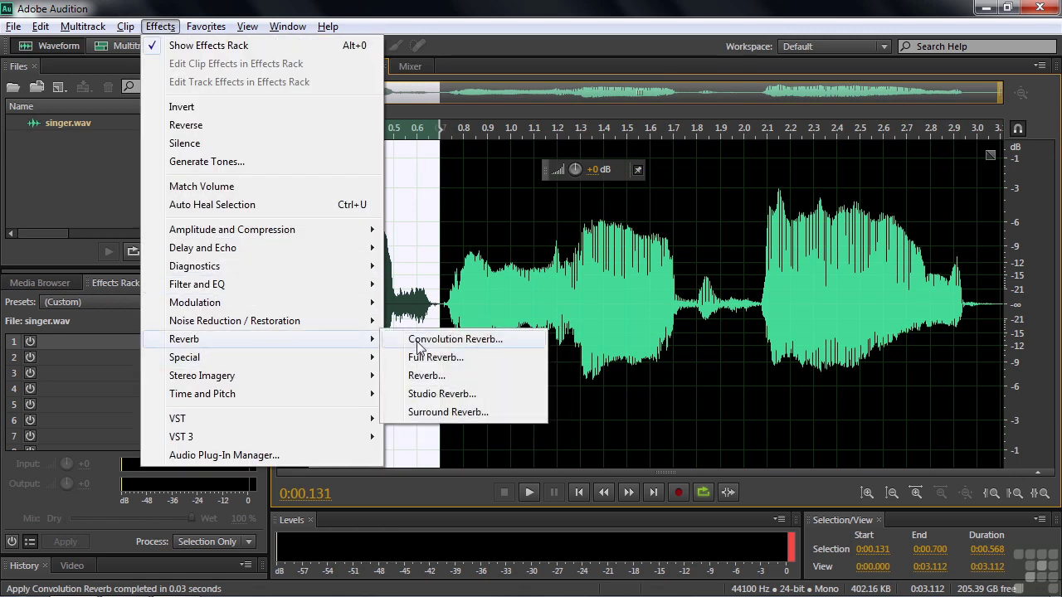
click(448, 339)
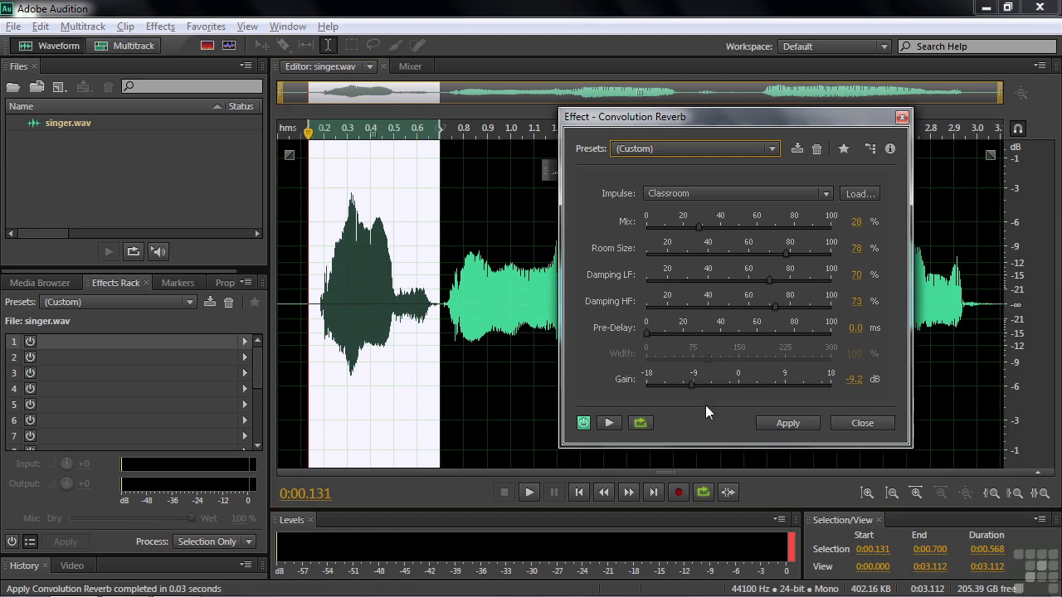
click(785, 422)
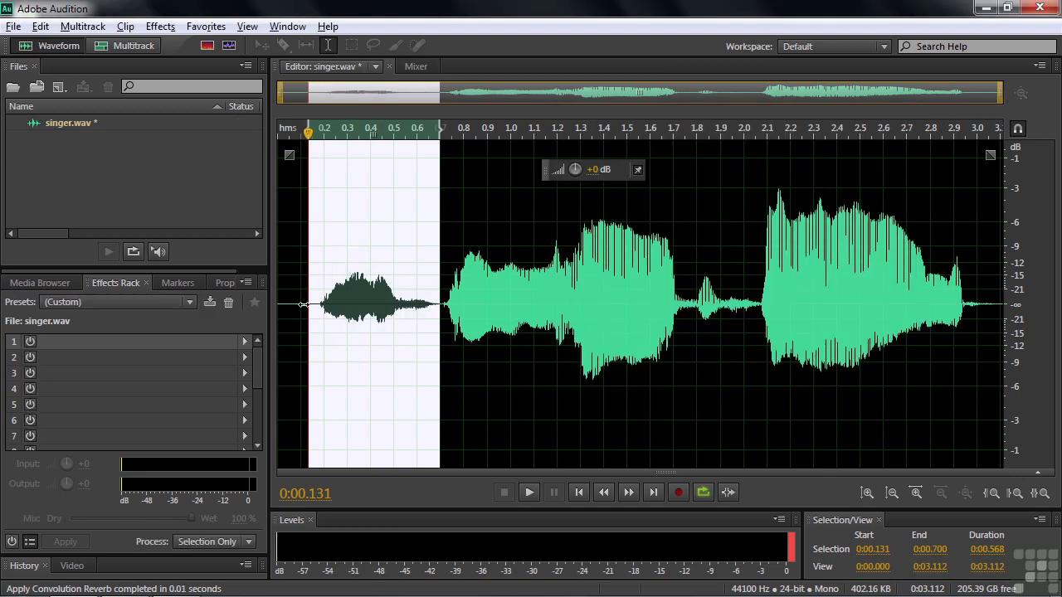
Play the file with its reverb-treated first phrase, then undo the reverb and place the playhead before the first phrase.
click(294, 297)
key(space)
key(space)
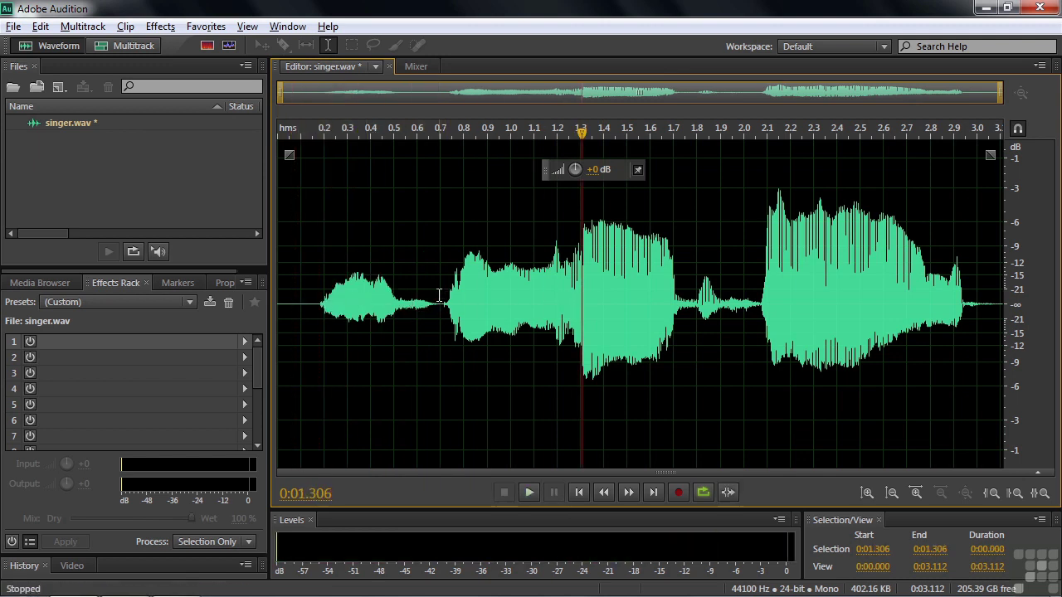
drag(439, 295, 309, 297)
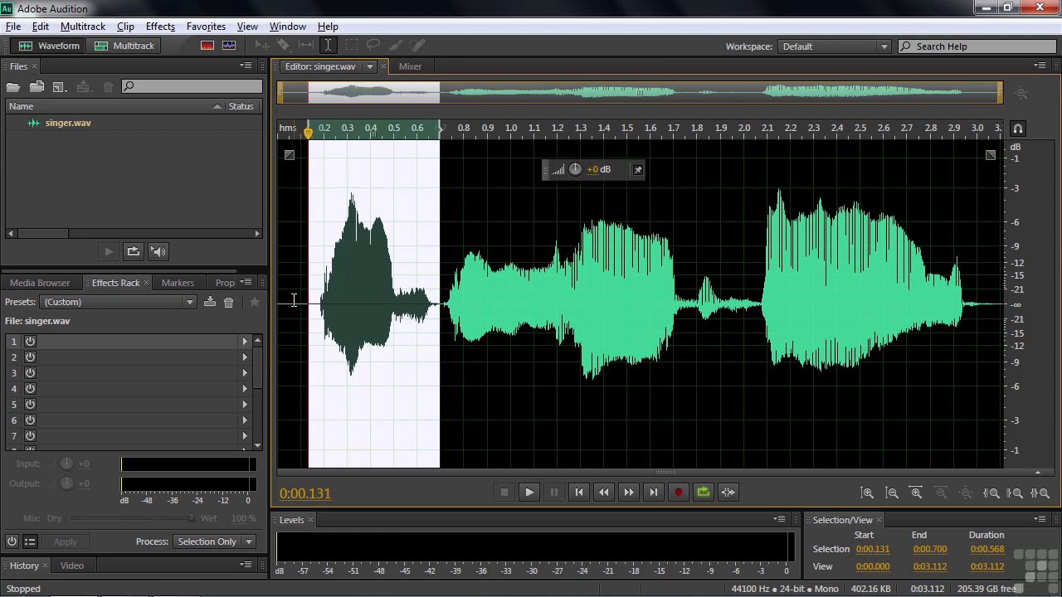
click(294, 300)
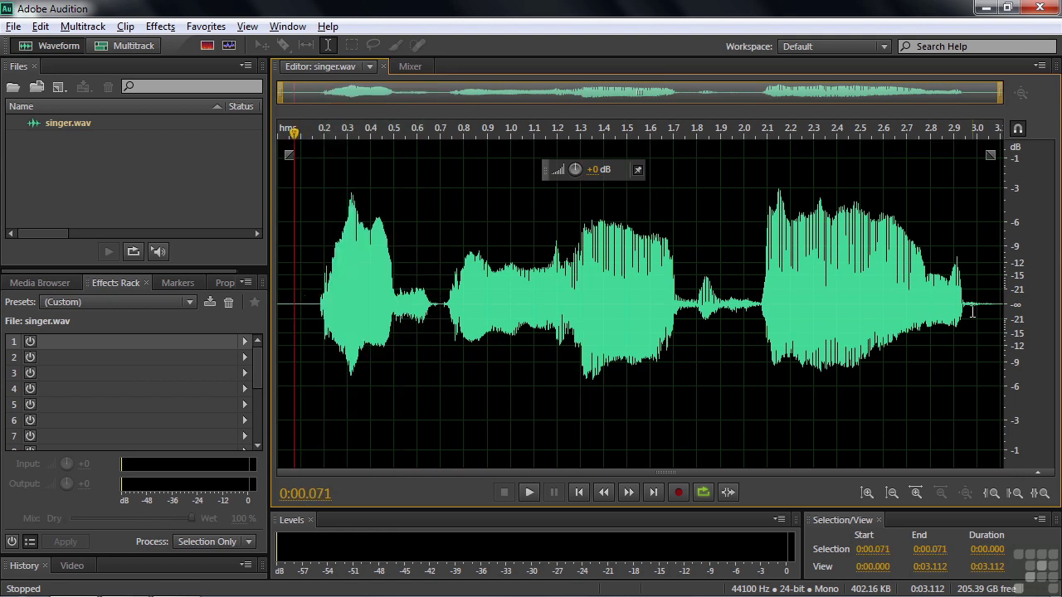
Load the On the Telephone preset into the Effects Rack and play the file through it from 0:00.138.
click(167, 323)
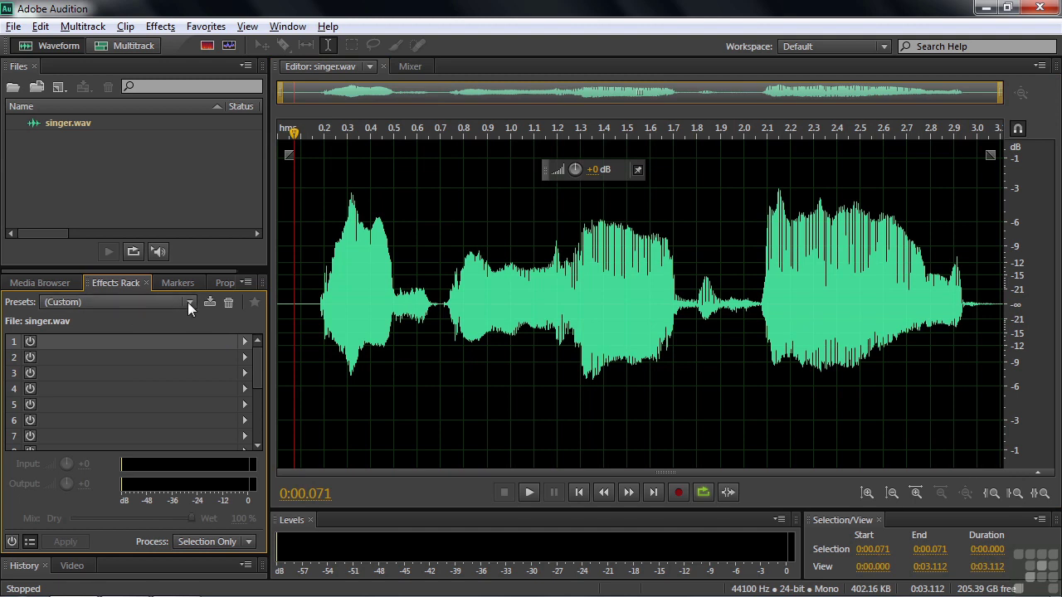
click(187, 302)
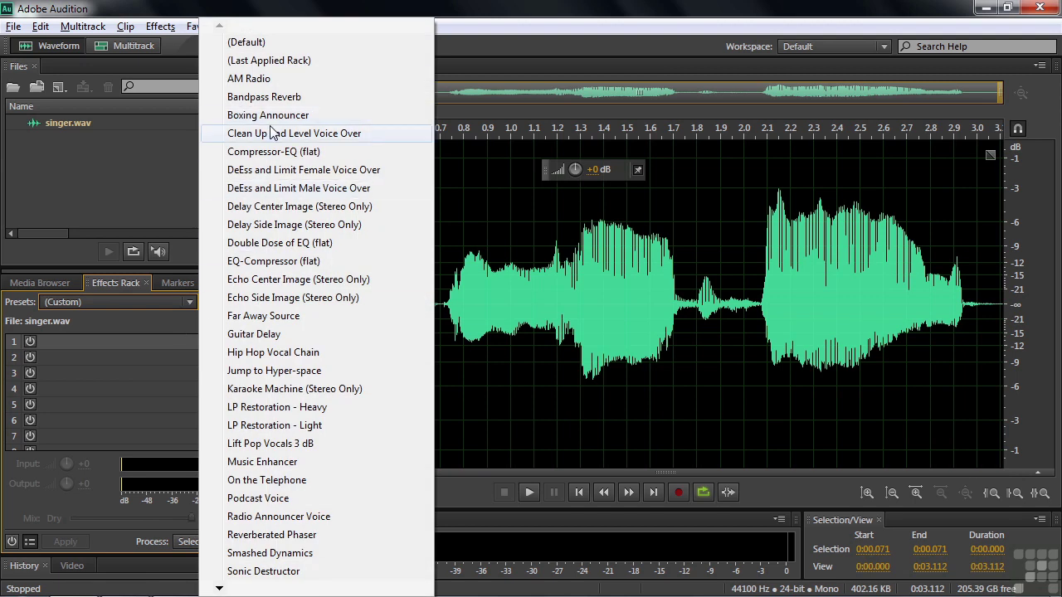
click(278, 479)
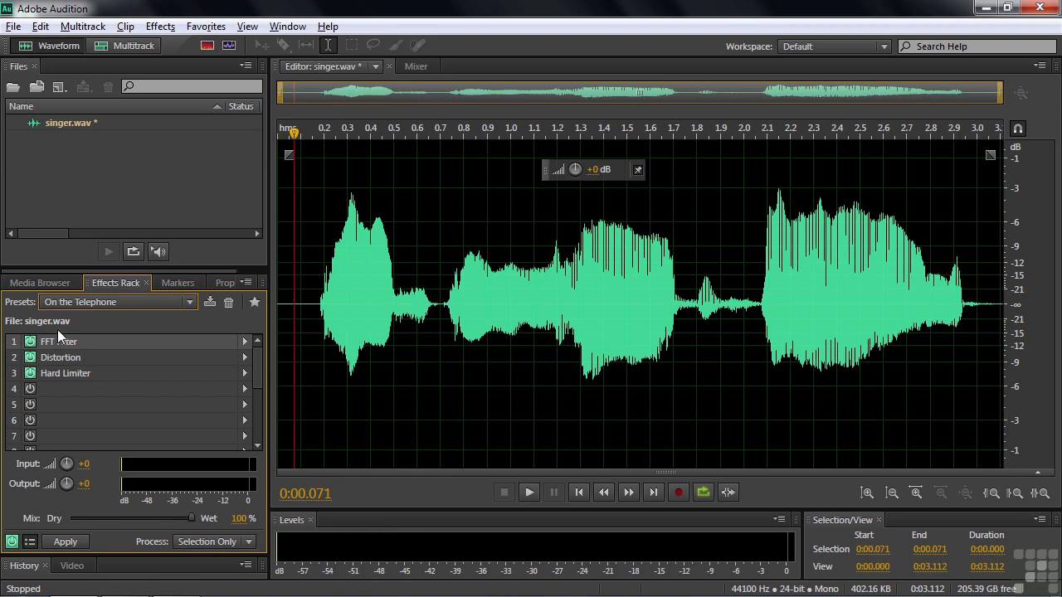
click(312, 303)
key(space)
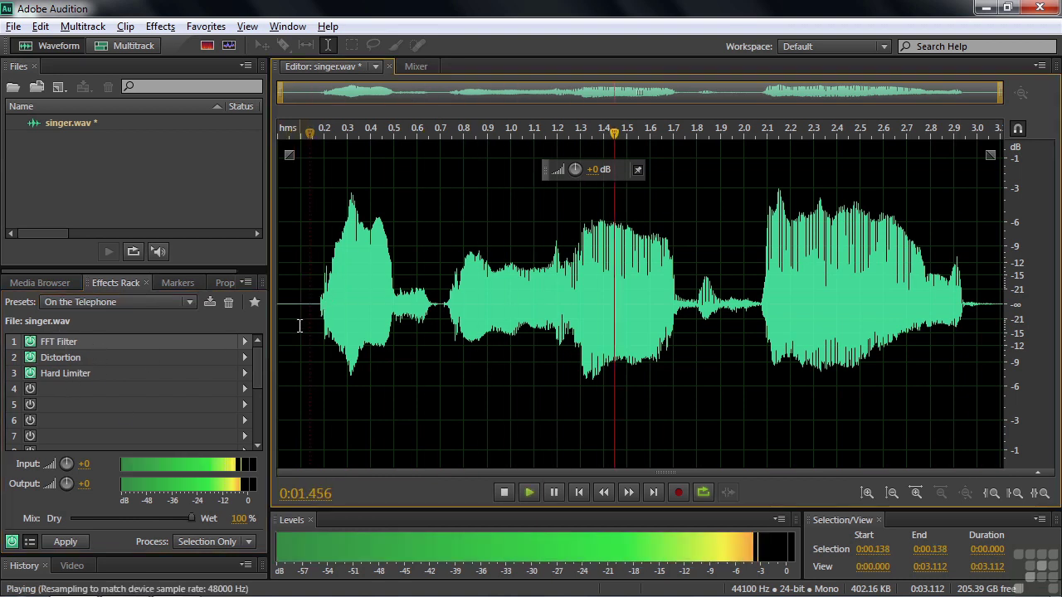
key(space)
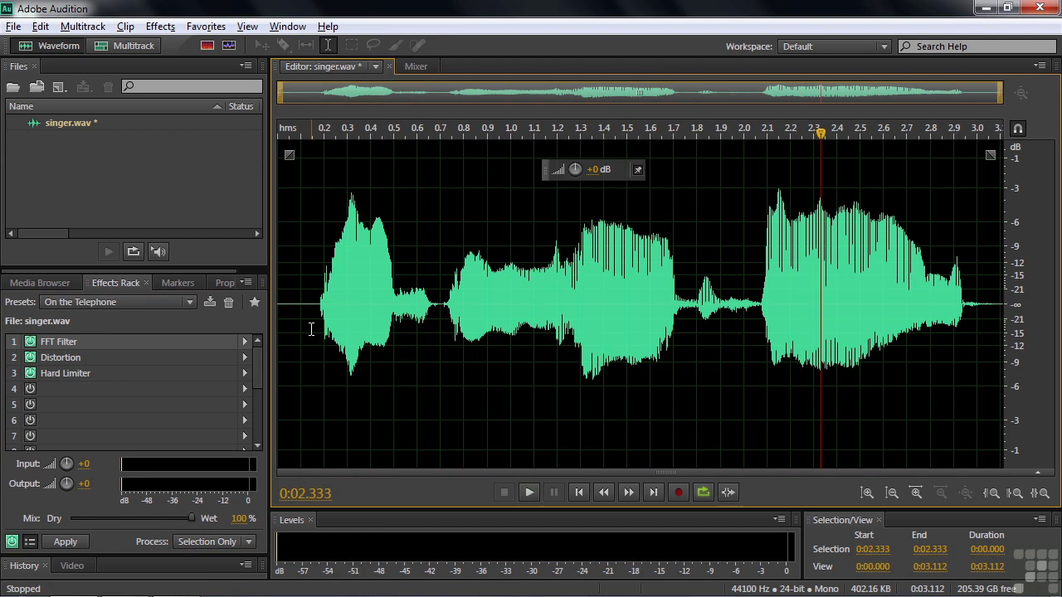
Apply the Telephone Voice favorite to the whole file, switch the Effects Rack off and play the processed audio.
click(205, 26)
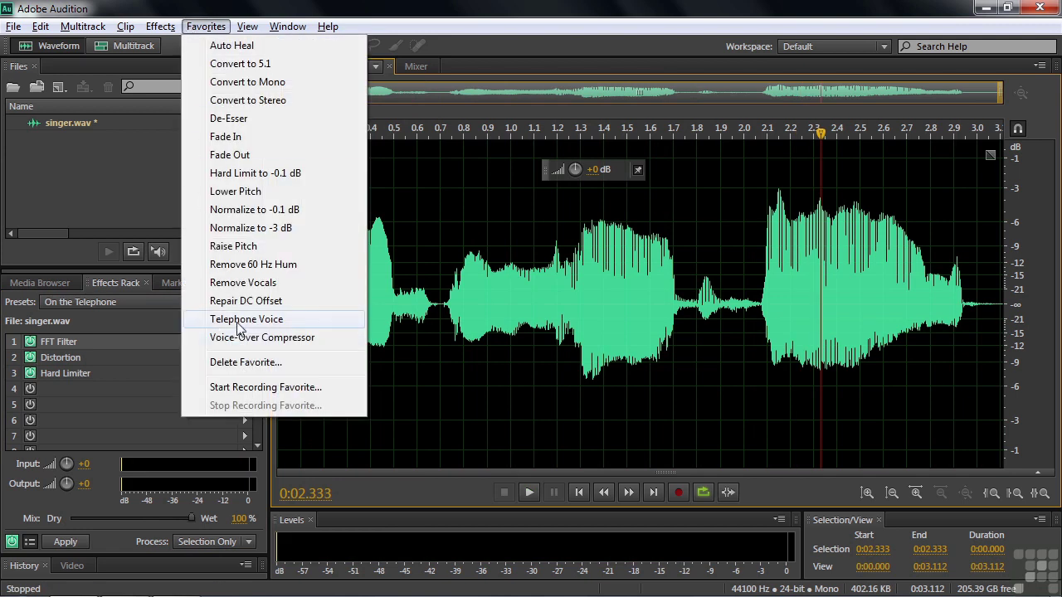
click(240, 320)
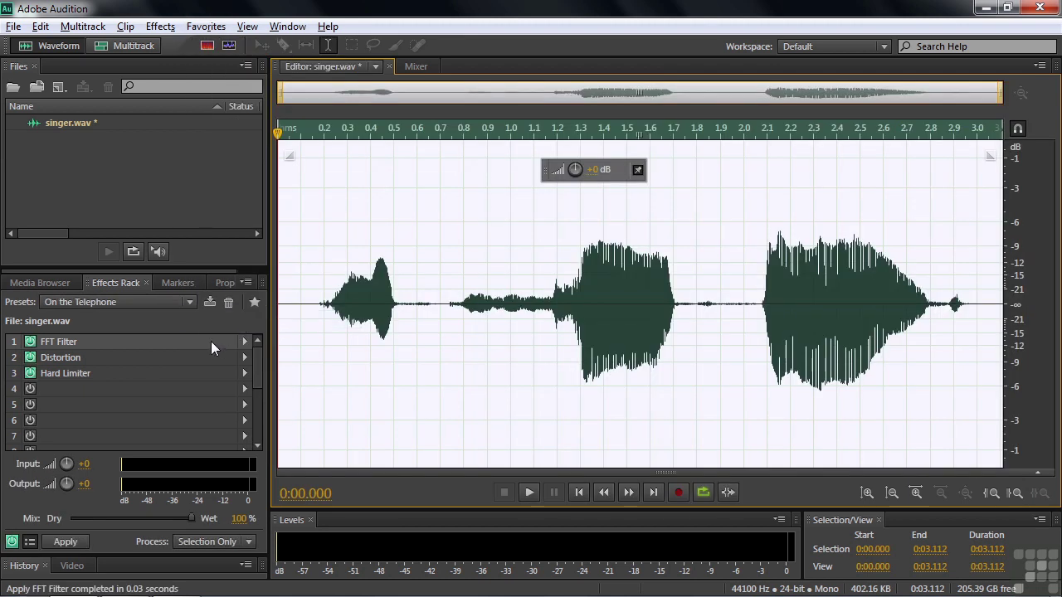
click(12, 542)
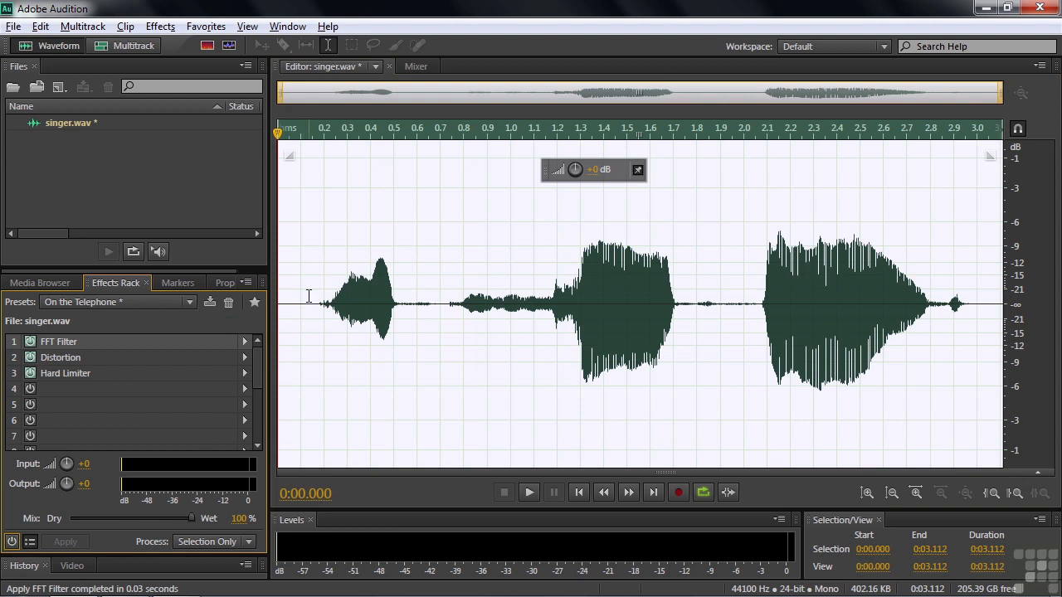
click(305, 305)
key(space)
key(space)
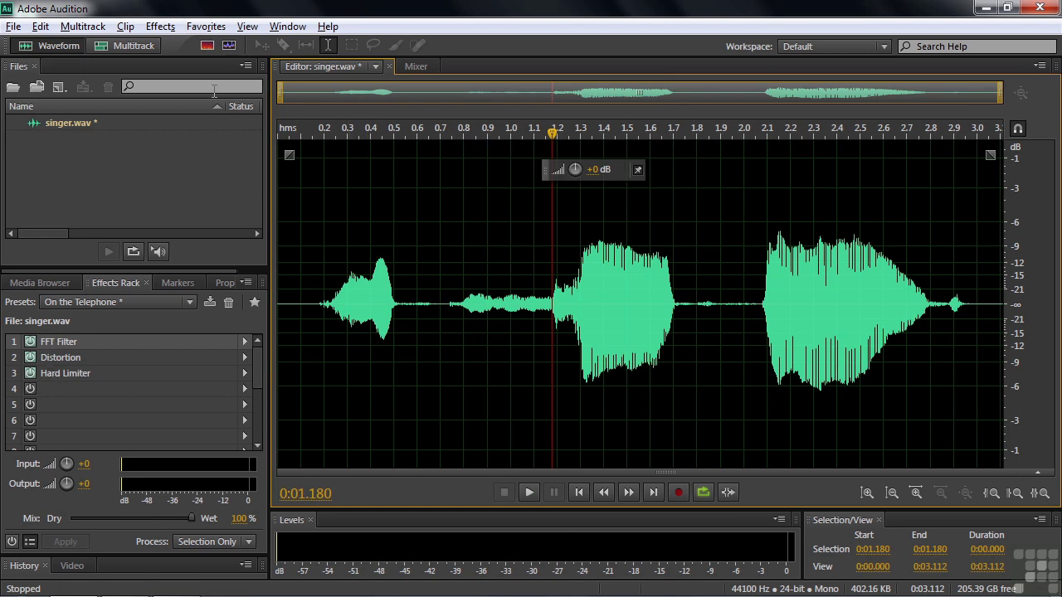
Switch the Effects Rack back on and undo the Telephone Voice favorite, placing the playhead at 0:00.138.
click(12, 545)
key(ctrl+a)
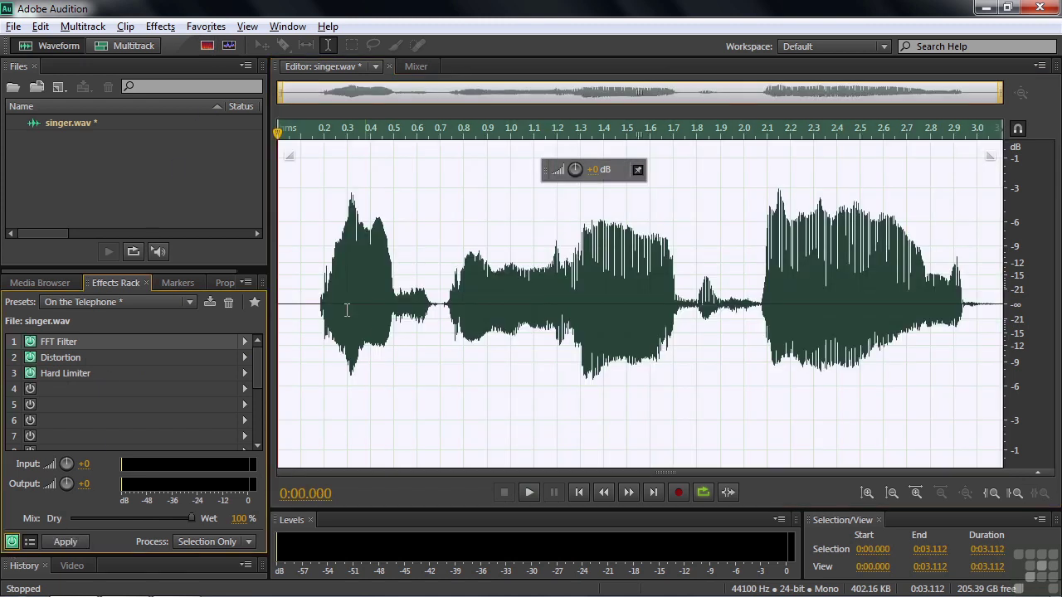
click(308, 296)
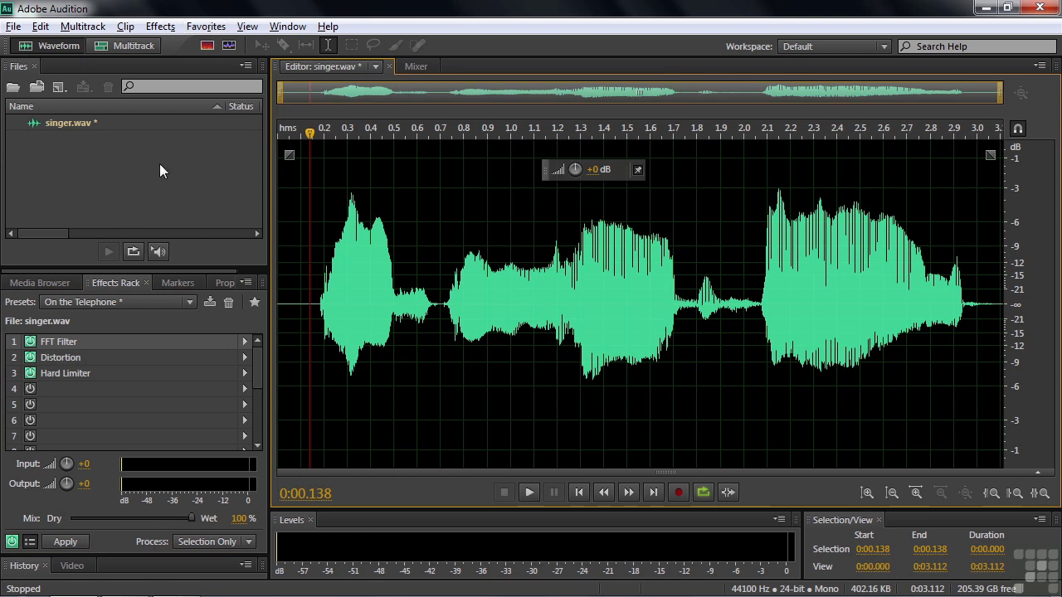
During playback, bend the rack Distortion's positive curve down near -23 dB input and its negative curve up near -47 dB, then close the effect's window.
double_click(55, 357)
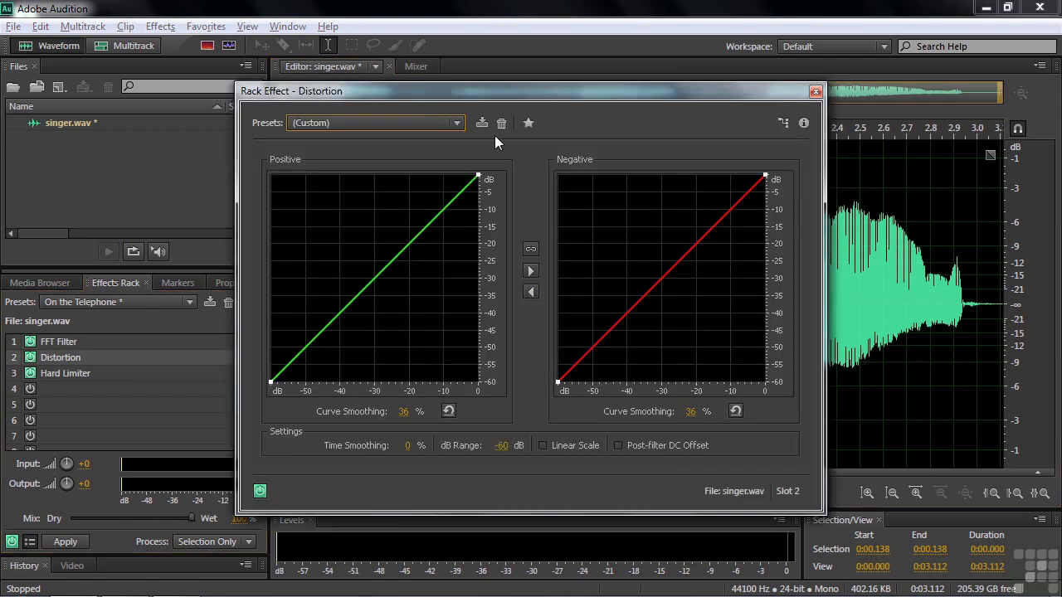
drag(520, 88, 730, 54)
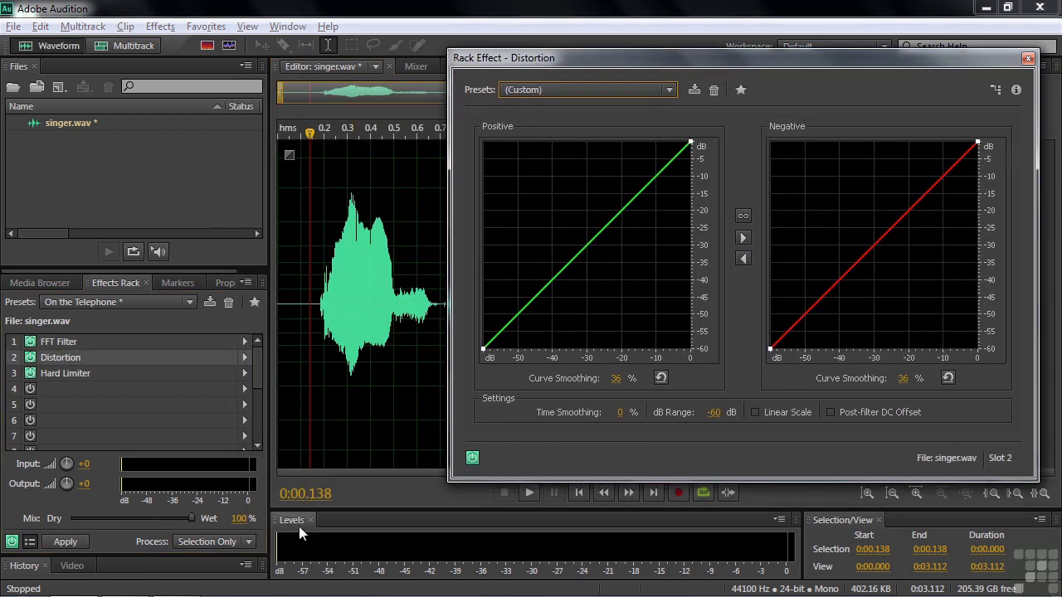
key(space)
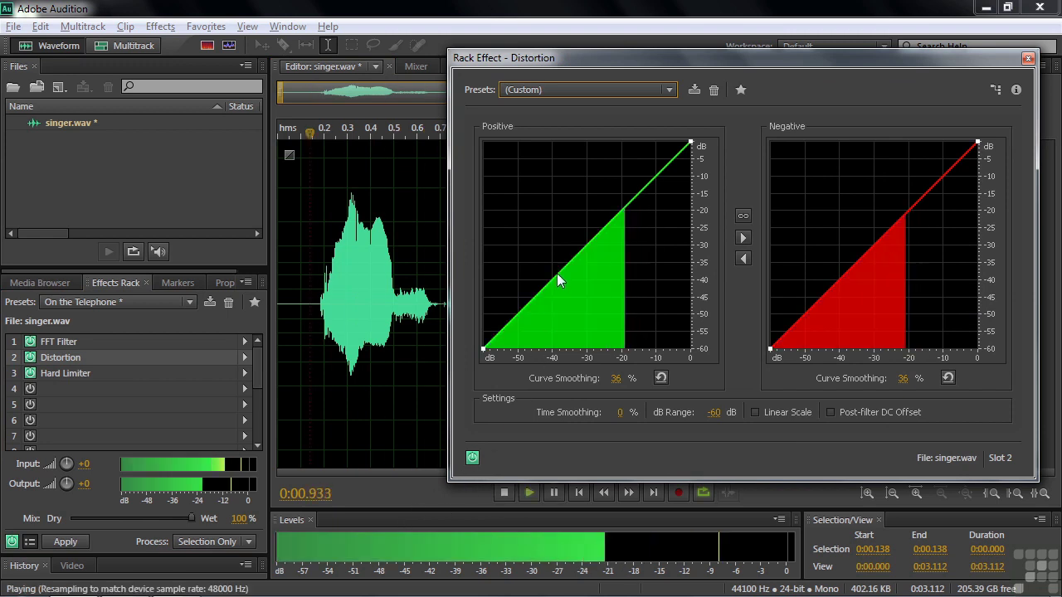
drag(496, 276, 611, 301)
drag(822, 291, 813, 280)
key(space)
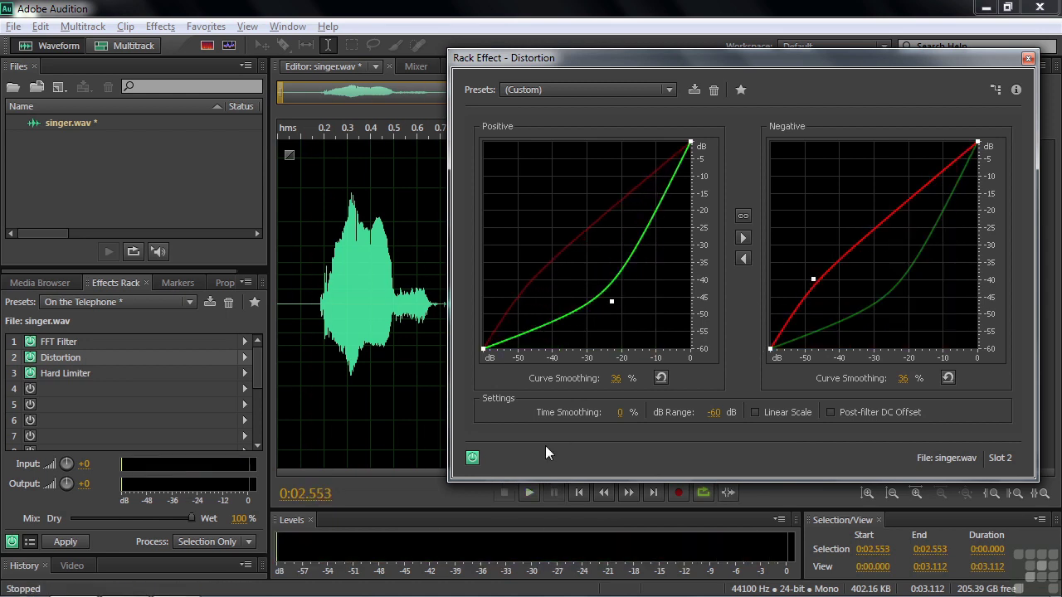
click(1028, 60)
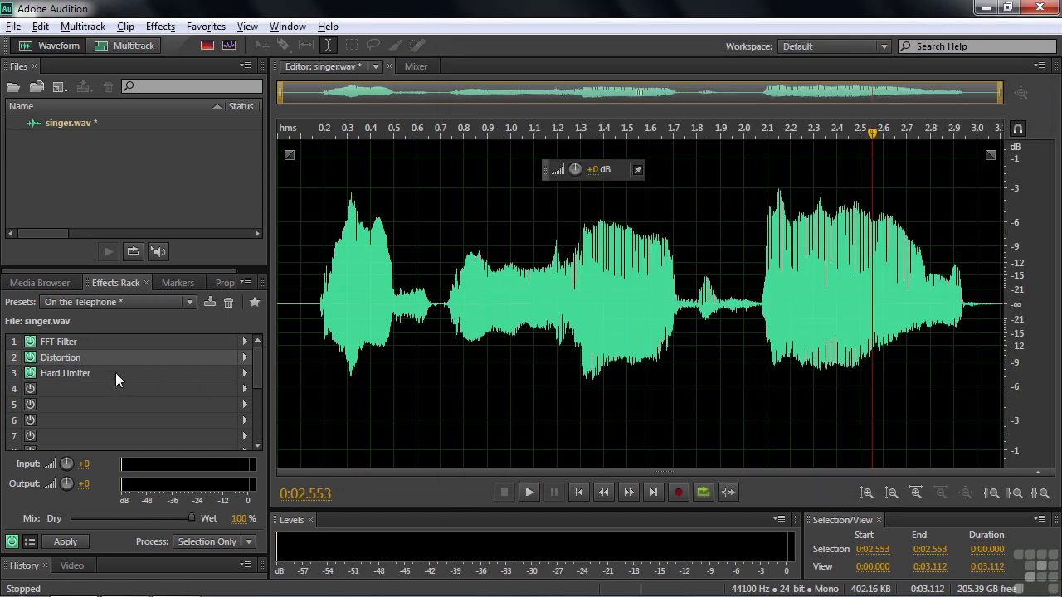
double_click(49, 358)
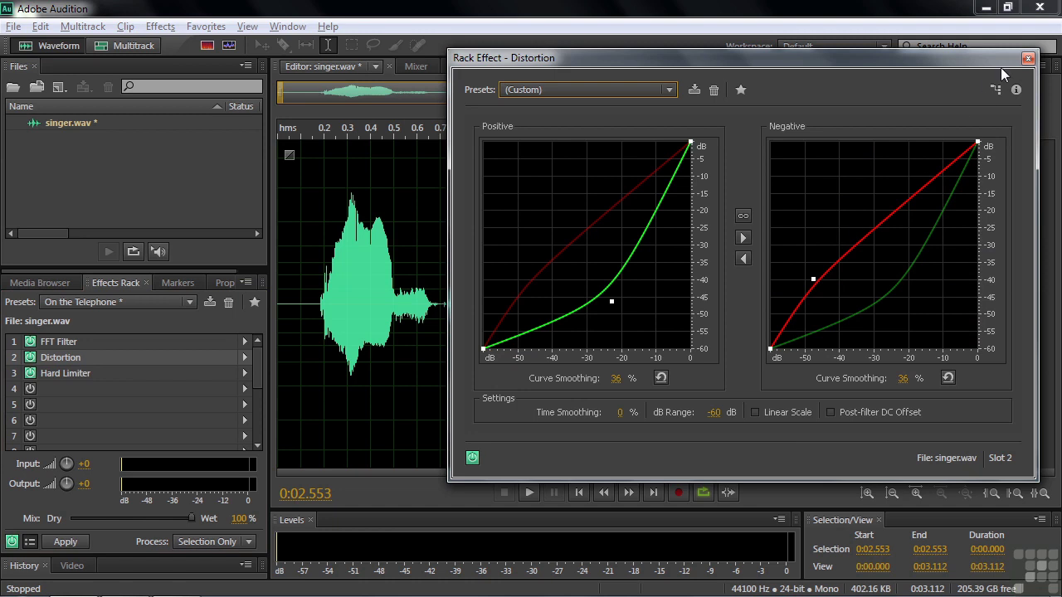
click(1028, 58)
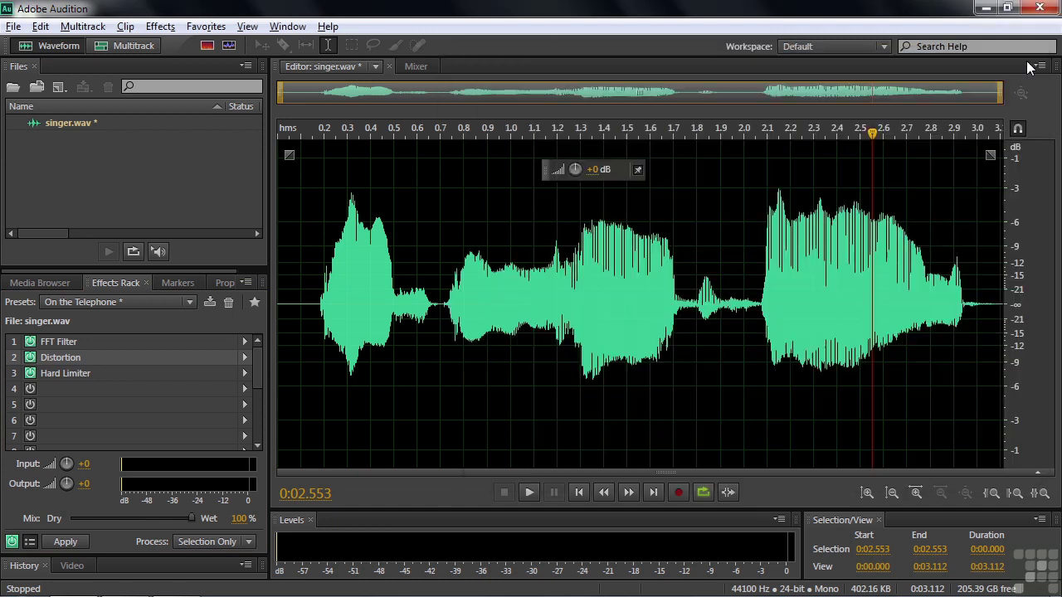
Remove the FFT Filter, Distortion and Hard Limiter from the rack slots, then undo the removals.
click(76, 377)
click(74, 342)
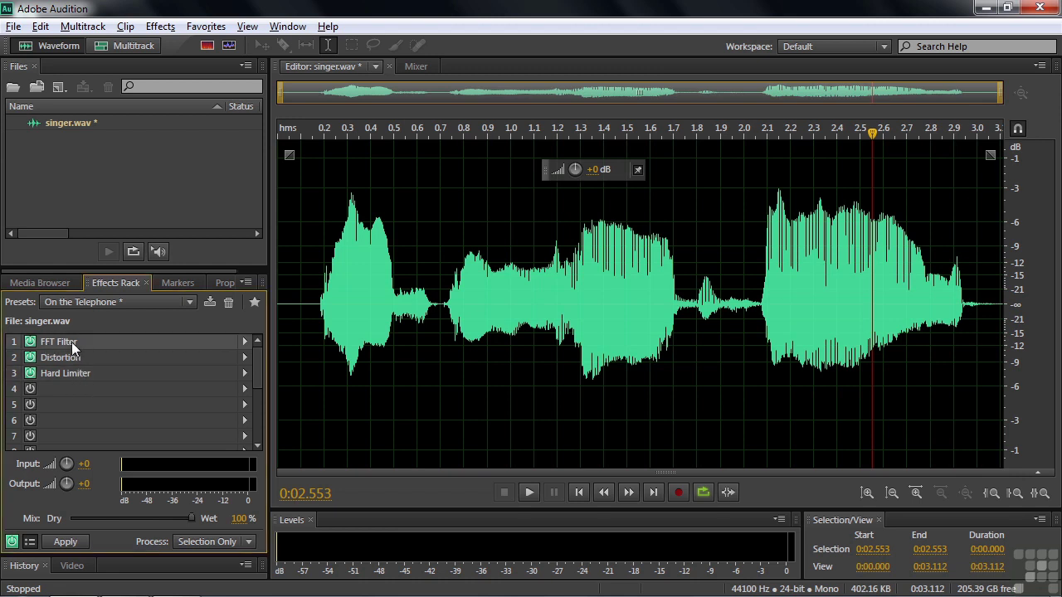
key(Delete)
click(68, 360)
key(Delete)
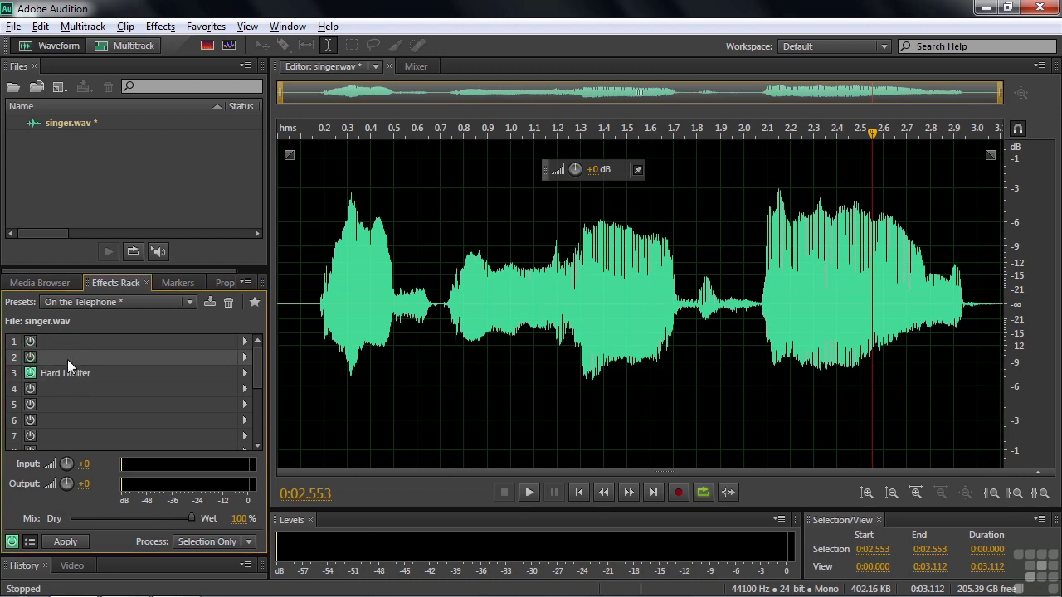
click(69, 375)
key(Delete)
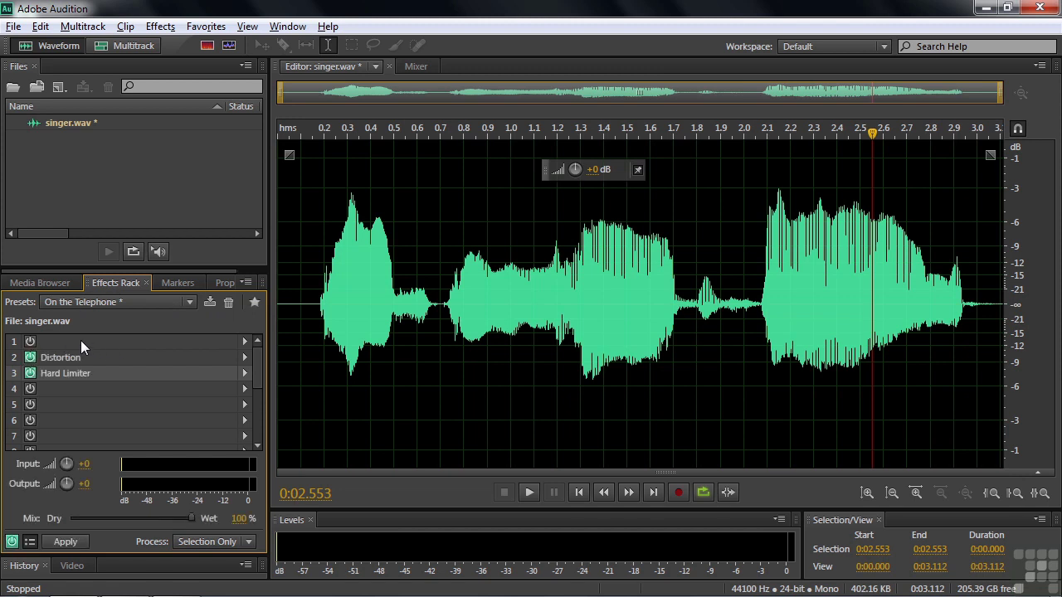
Play the file through the rack from 0:00.100, bypass the Distortion effect and restart playback.
click(300, 304)
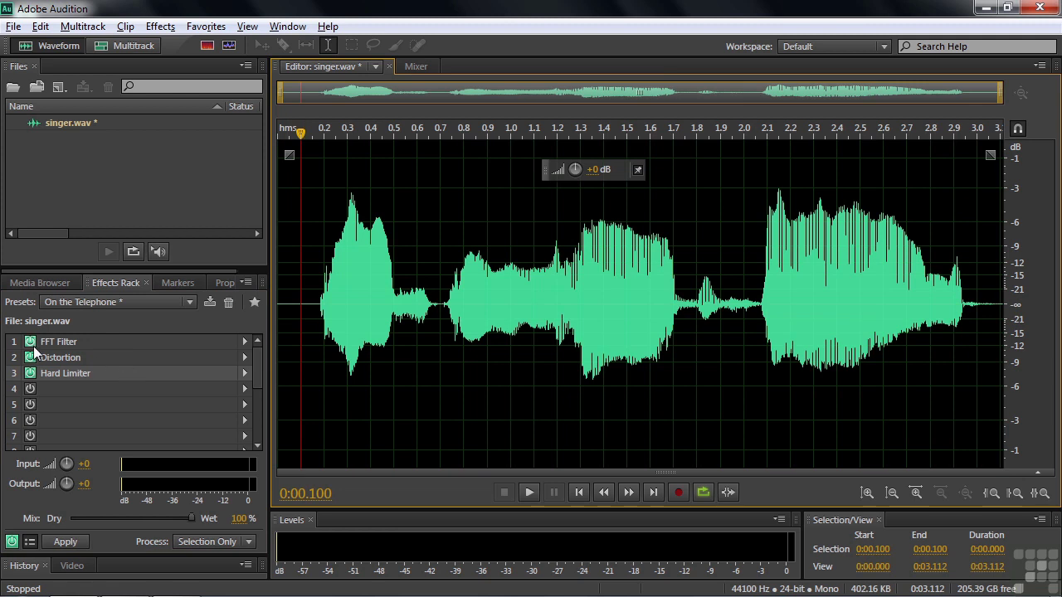
key(space)
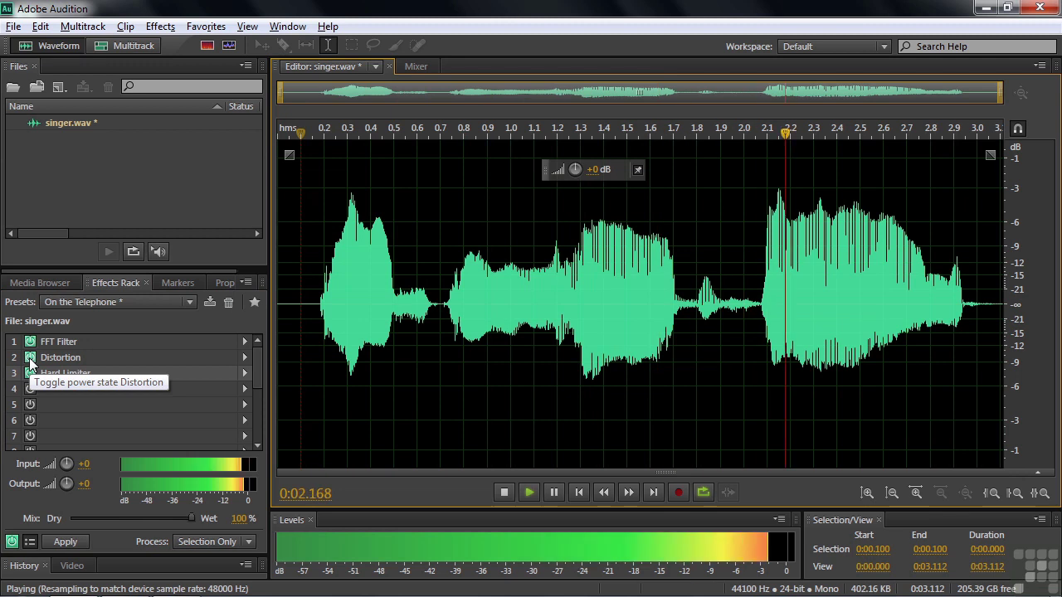
click(30, 359)
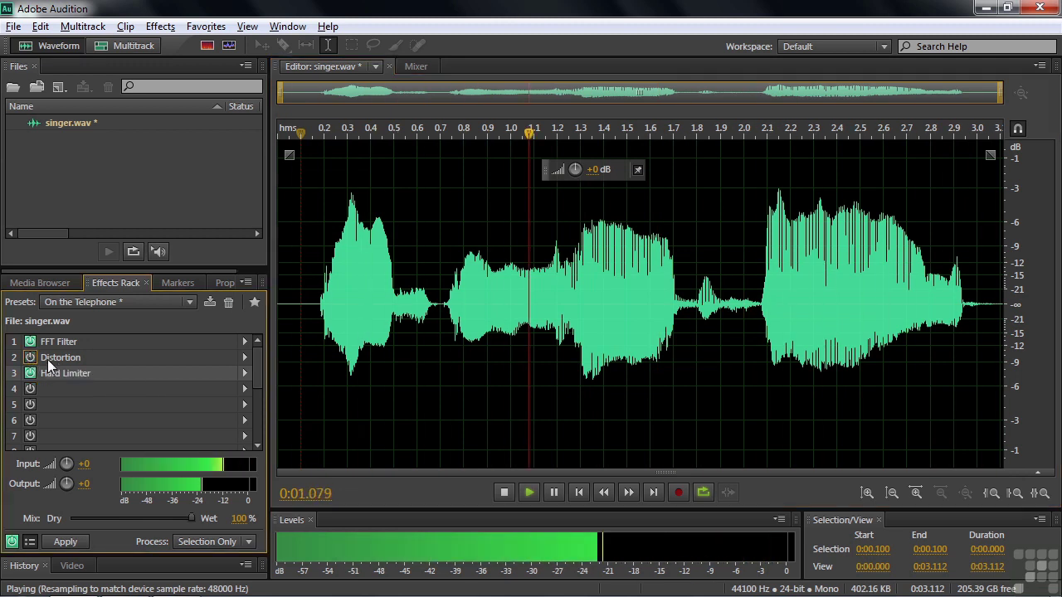
key(space)
key(space)
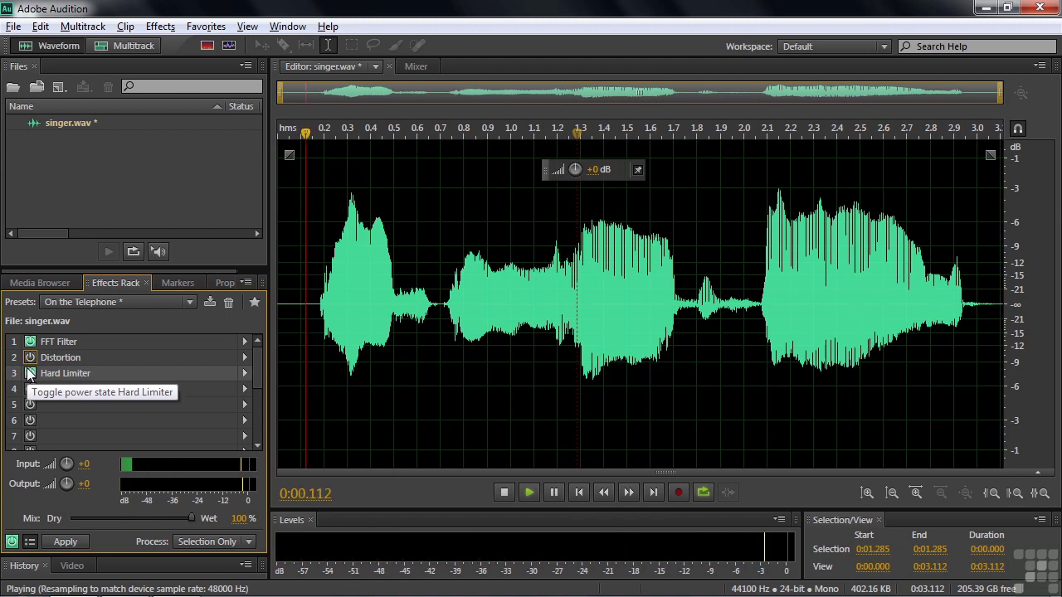
Switch the Hard Limiter off and back on during playback, bypass the FFT Filter and stop playback.
click(29, 358)
click(29, 359)
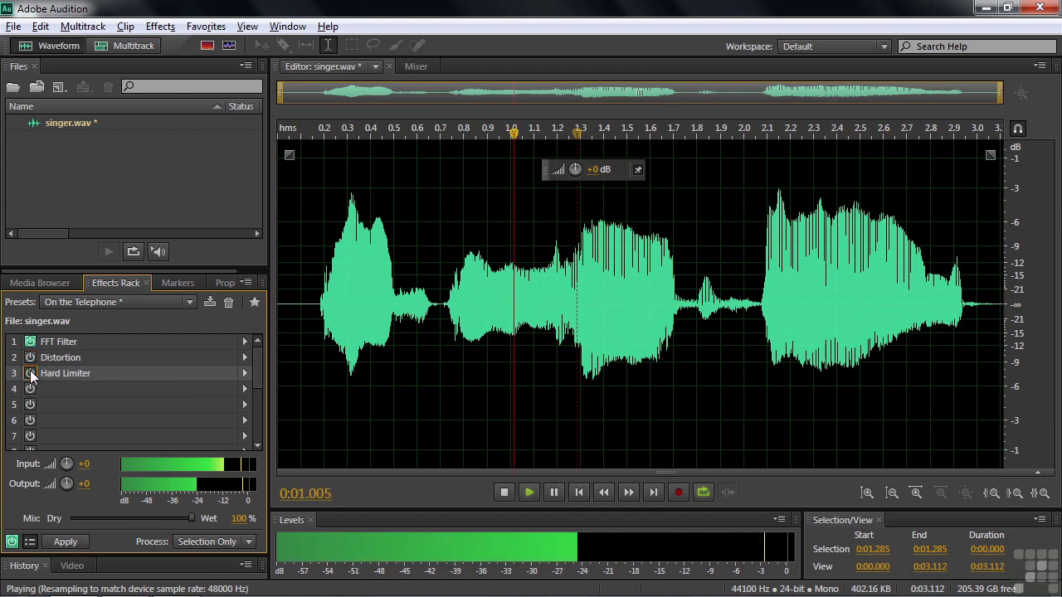
click(30, 342)
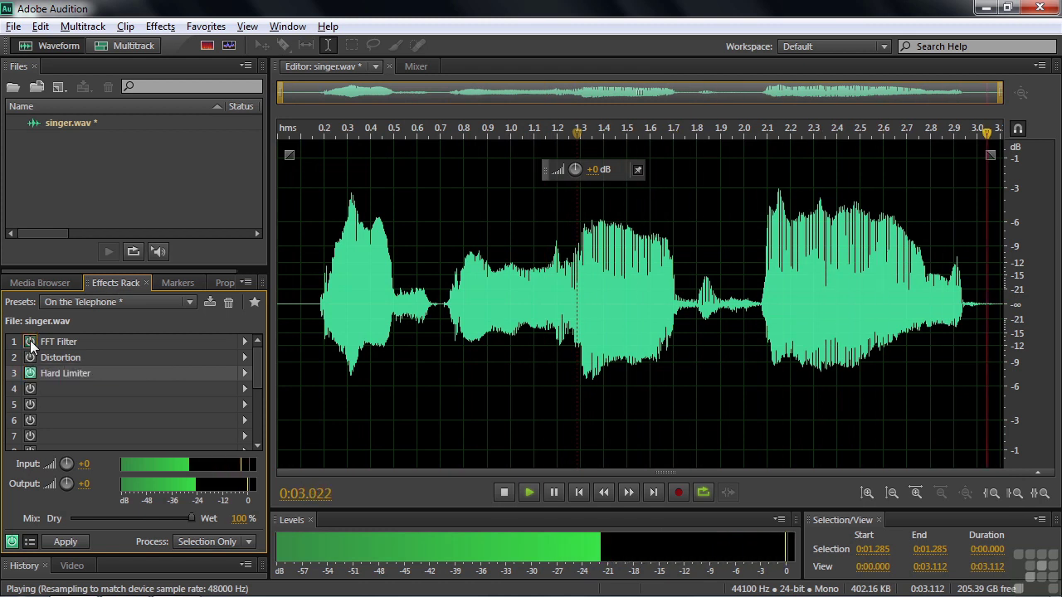
key(space)
key(space)
key(space)
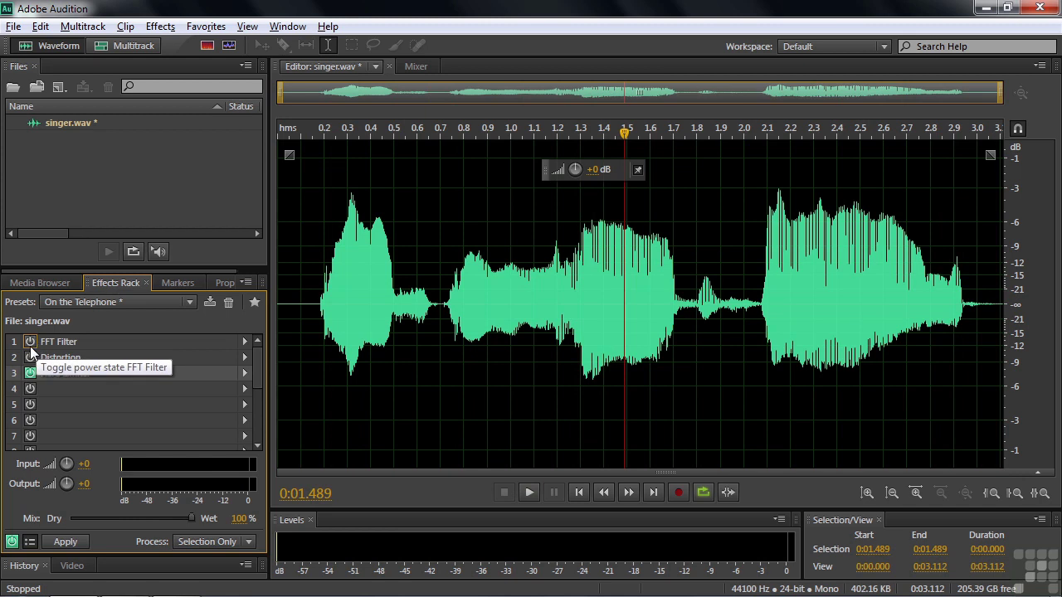
Switch the rack's FFT Filter and Distortion back on during playback, then stop playback.
key(space)
click(30, 357)
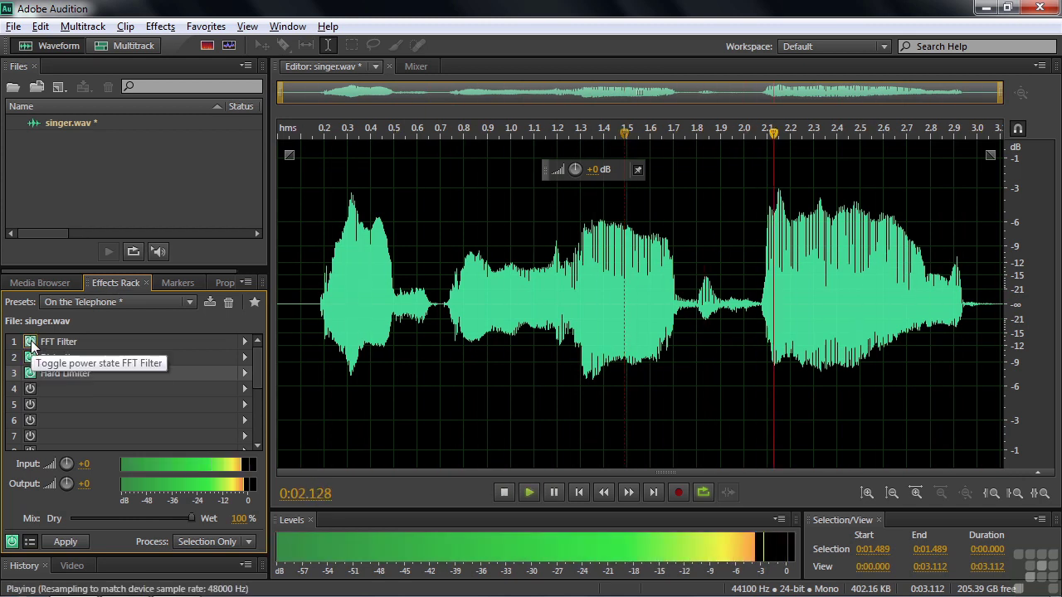
key(space)
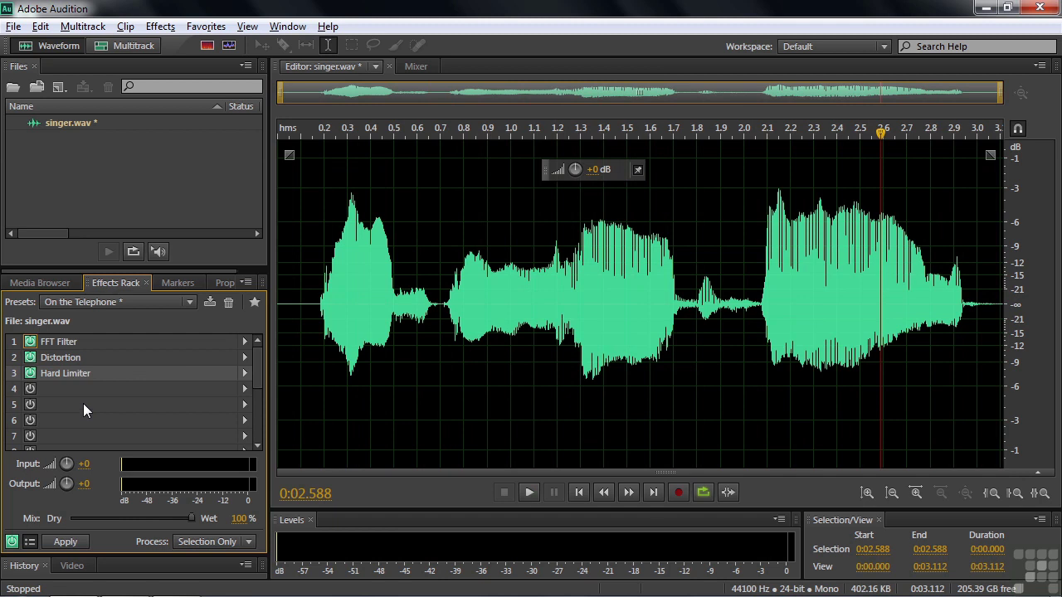
Remove the Hard Limiter, Distortion and FFT Filter from the rack slots.
click(41, 372)
key(Delete)
click(42, 358)
key(Delete)
click(42, 342)
key(Delete)
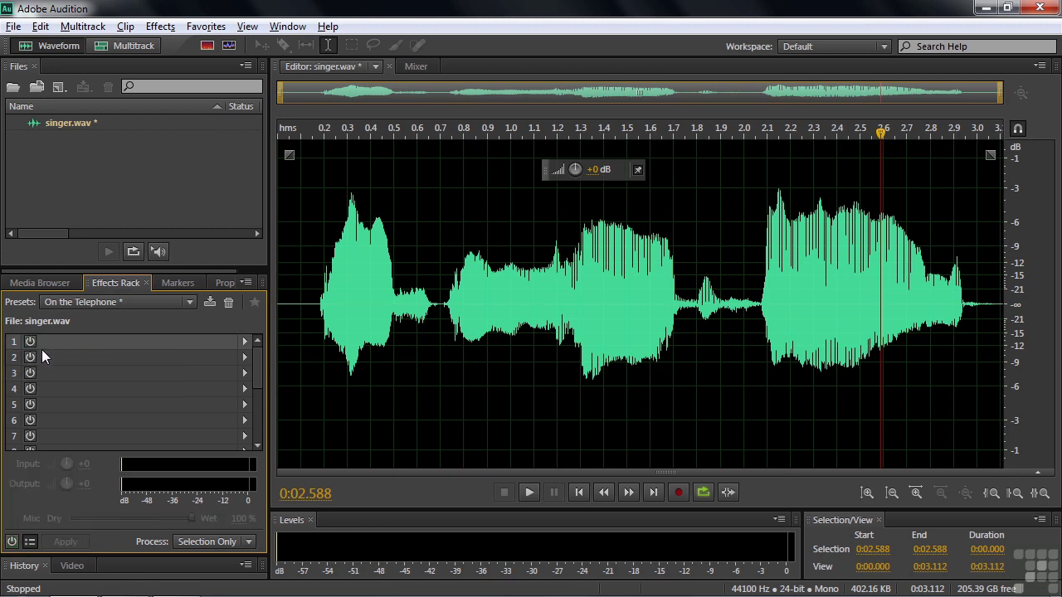
Add Convolution Reverb to rack slot 1 and choose its Under The Bridge preset.
click(245, 341)
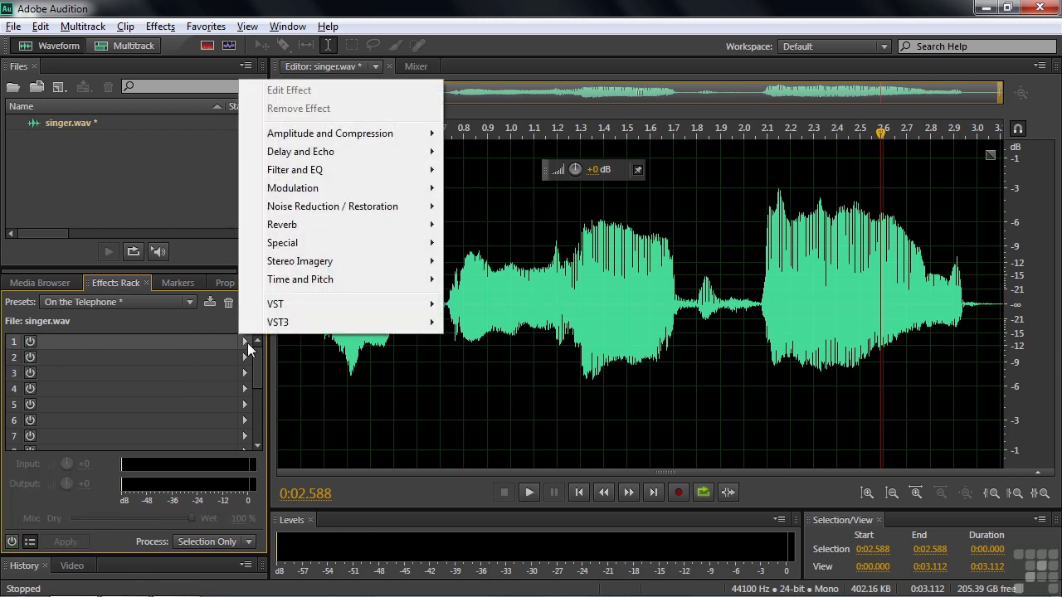
mouse_move(303, 232)
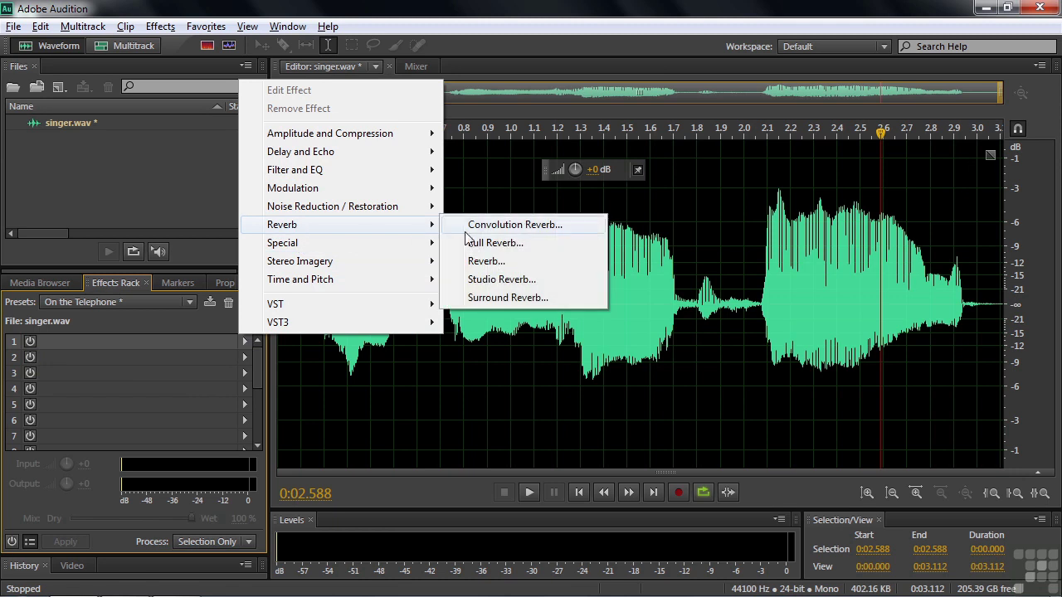
click(509, 226)
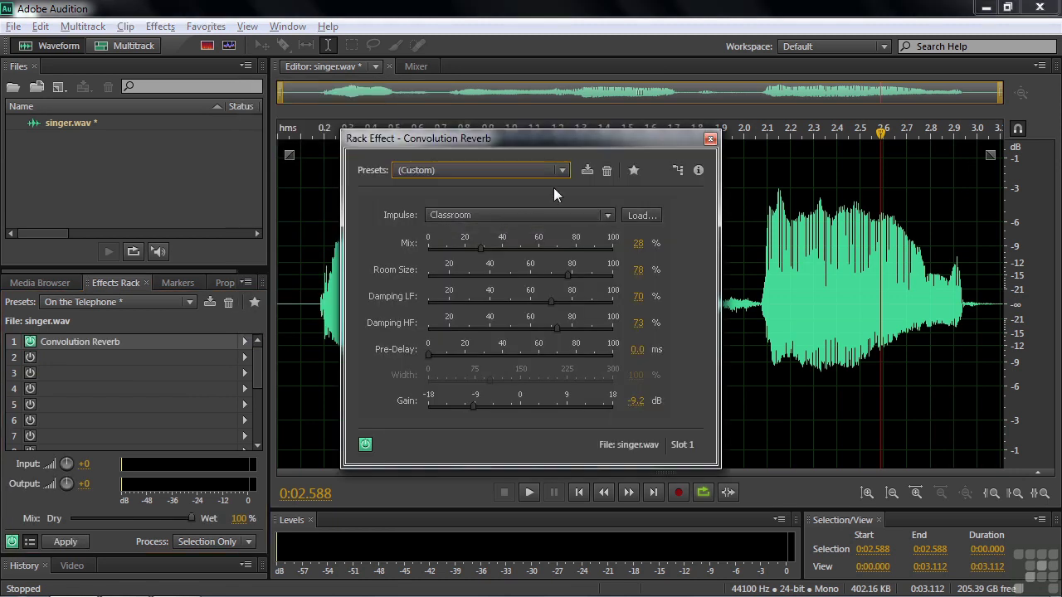
click(557, 173)
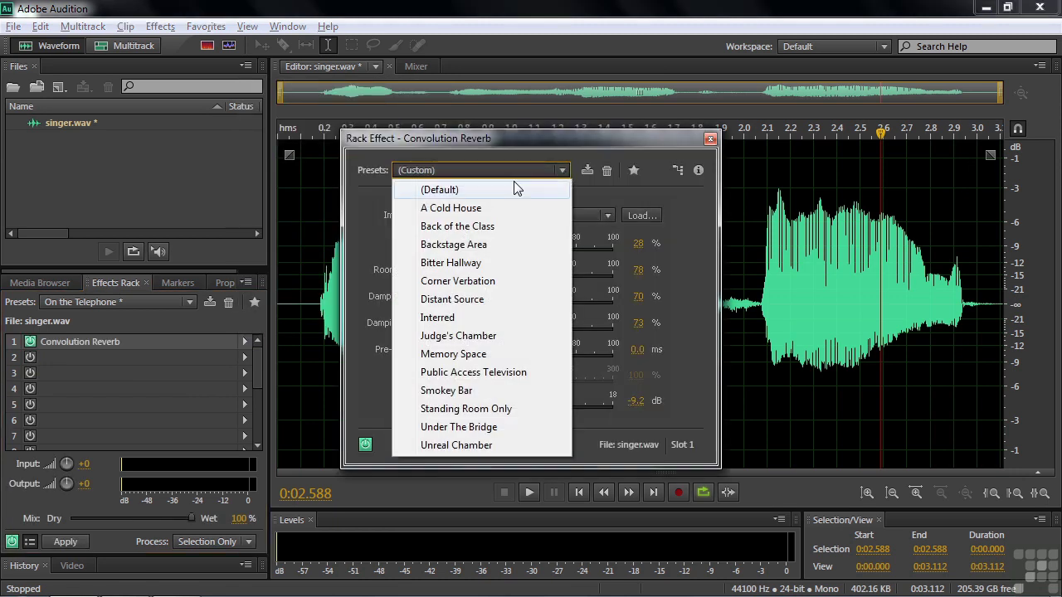
click(490, 427)
Play part of singer.wav through the reverb, stop playback and close the effect's window.
key(space)
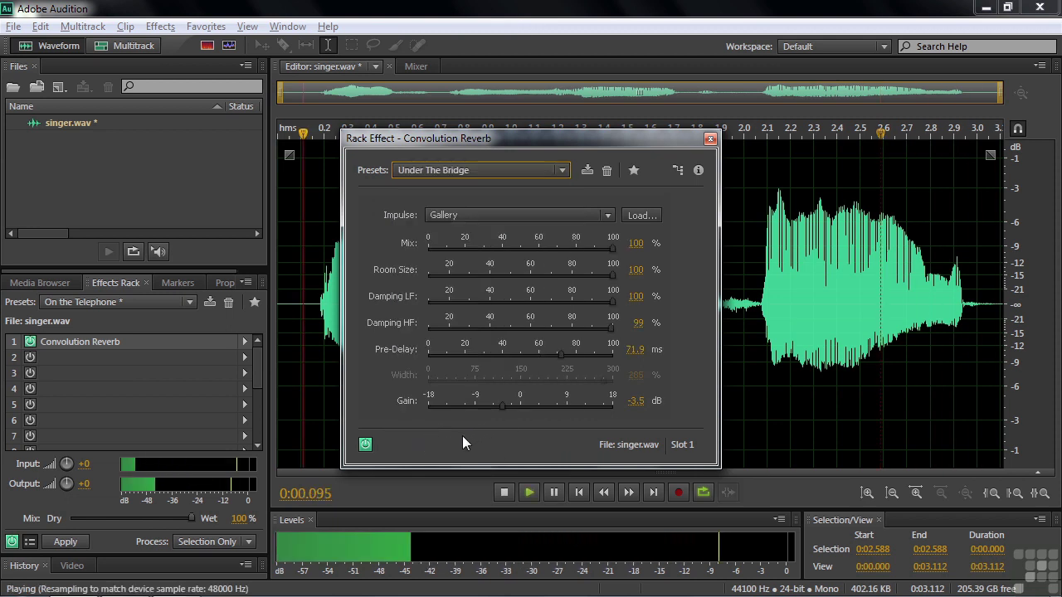
key(space)
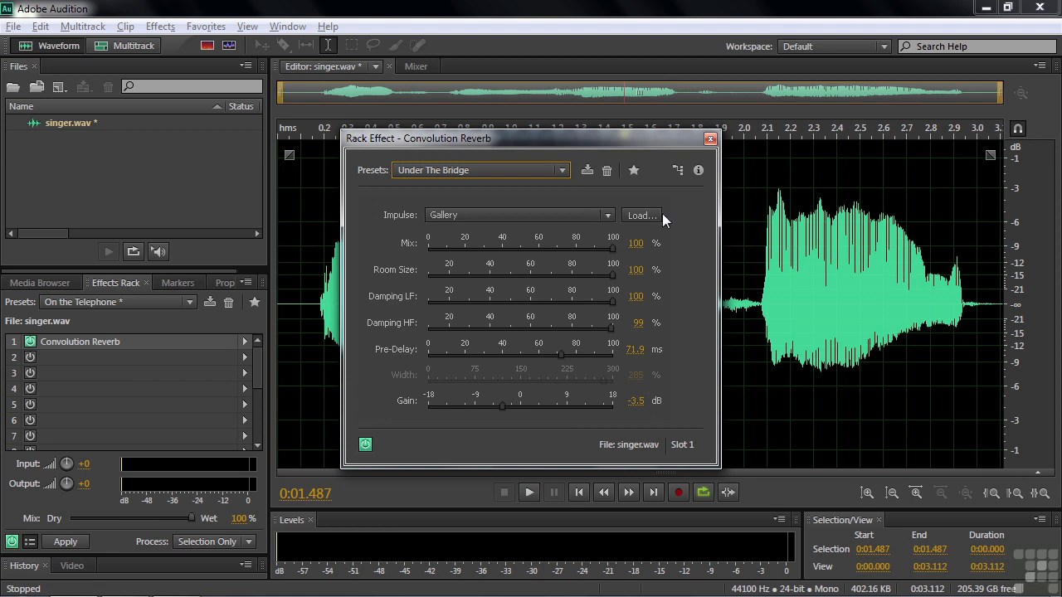
click(710, 138)
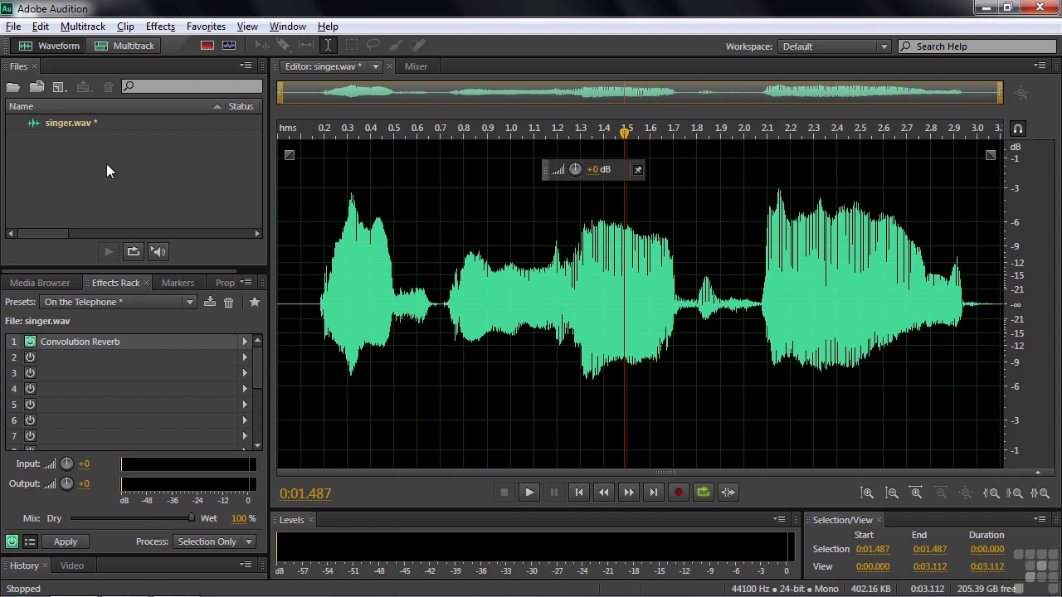
click(85, 122)
click(18, 31)
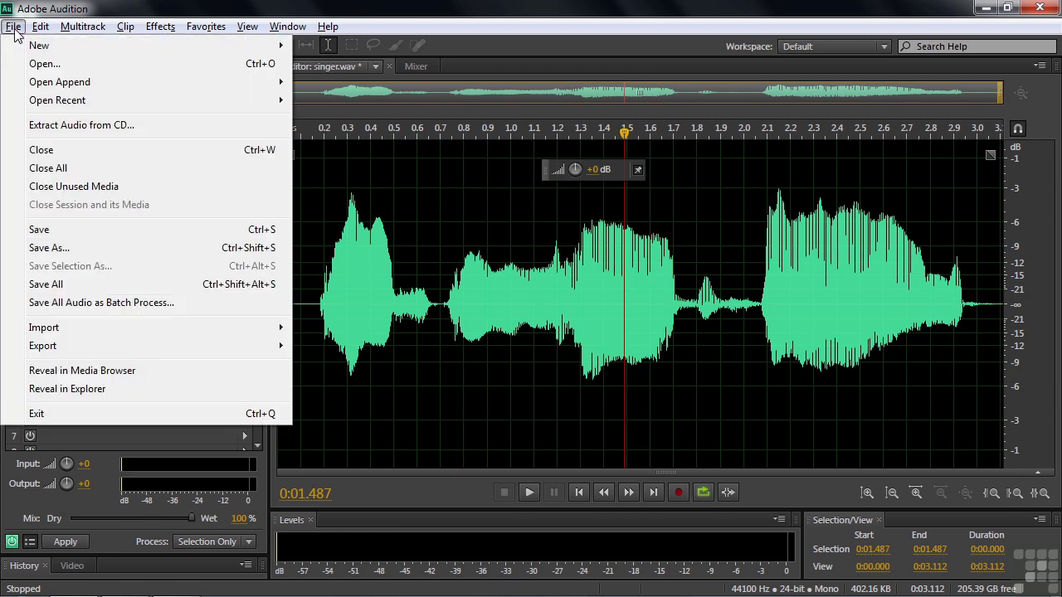
click(49, 229)
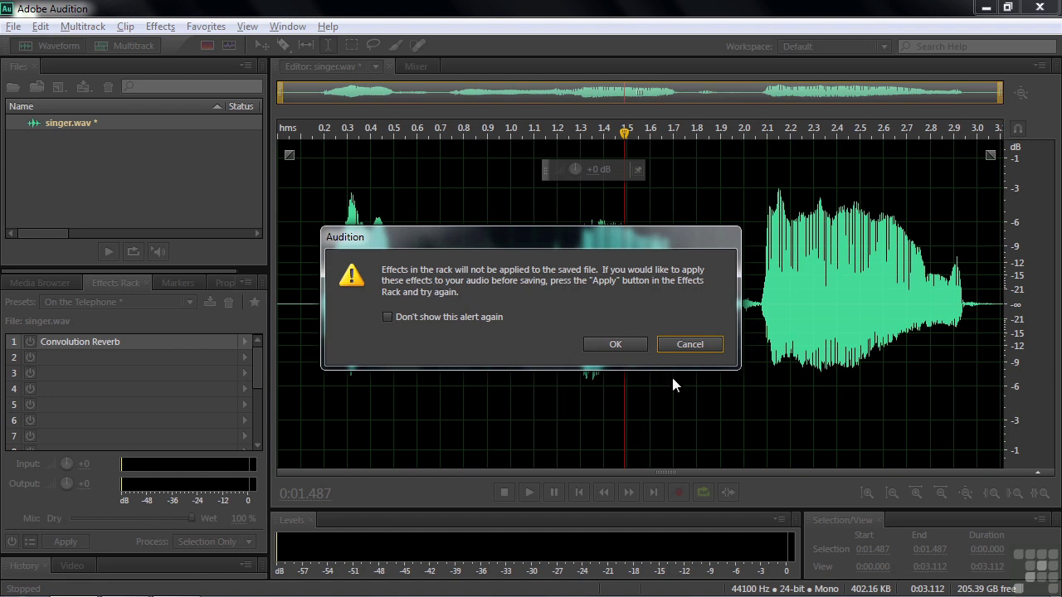
click(689, 345)
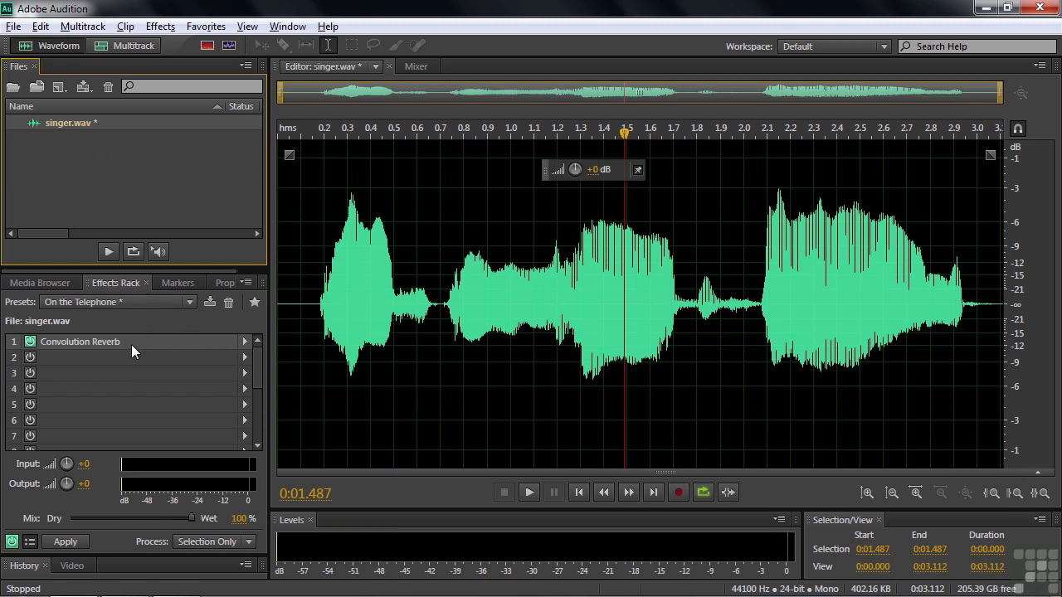
Apply the rack's Convolution Reverb to singer.wav and choose the desktop's My Audition exercise files folder for saving a copy.
click(58, 540)
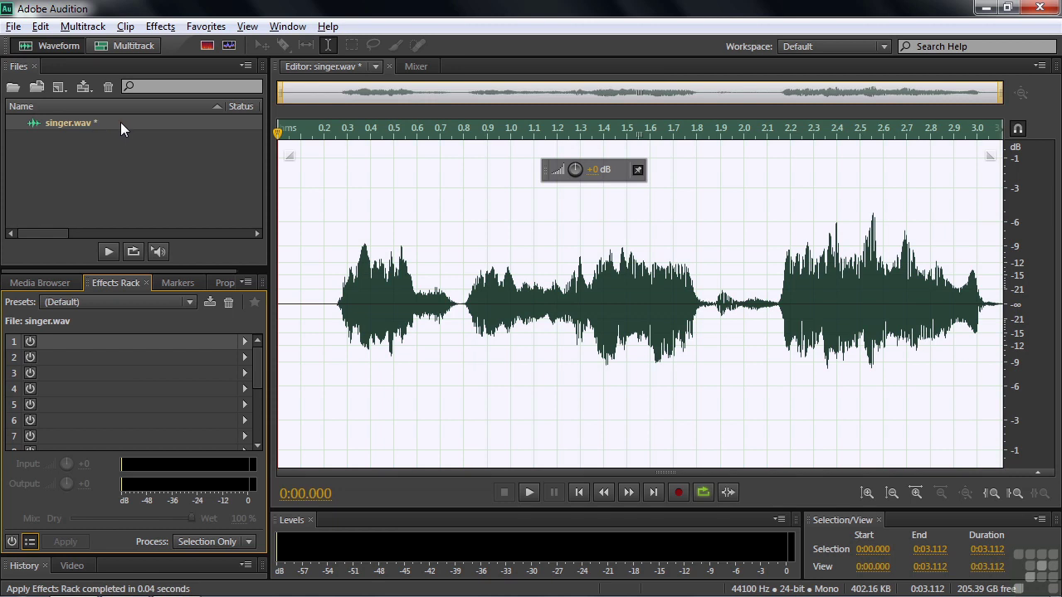
click(13, 26)
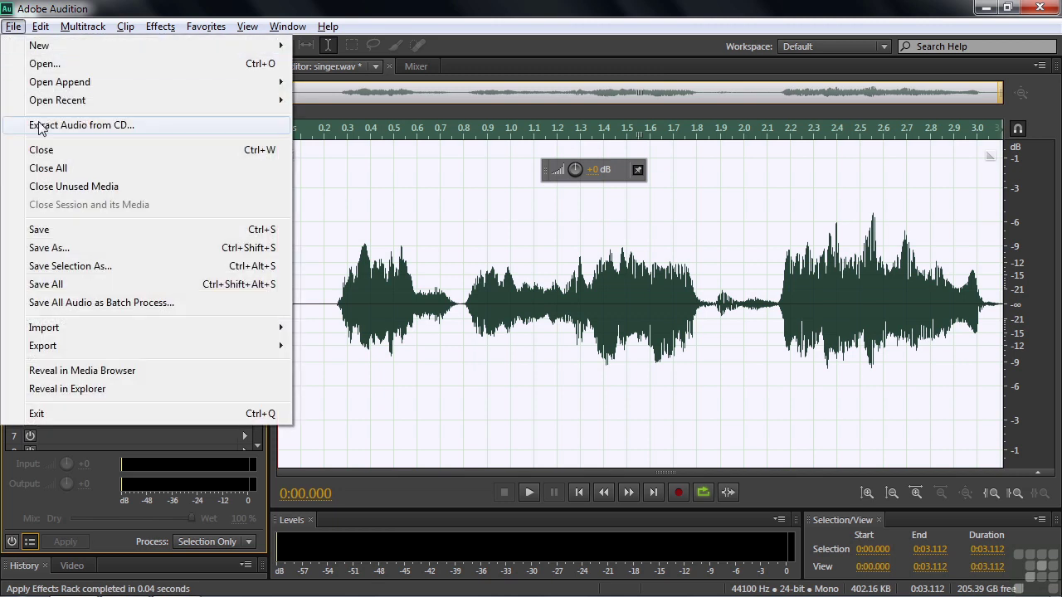
click(50, 247)
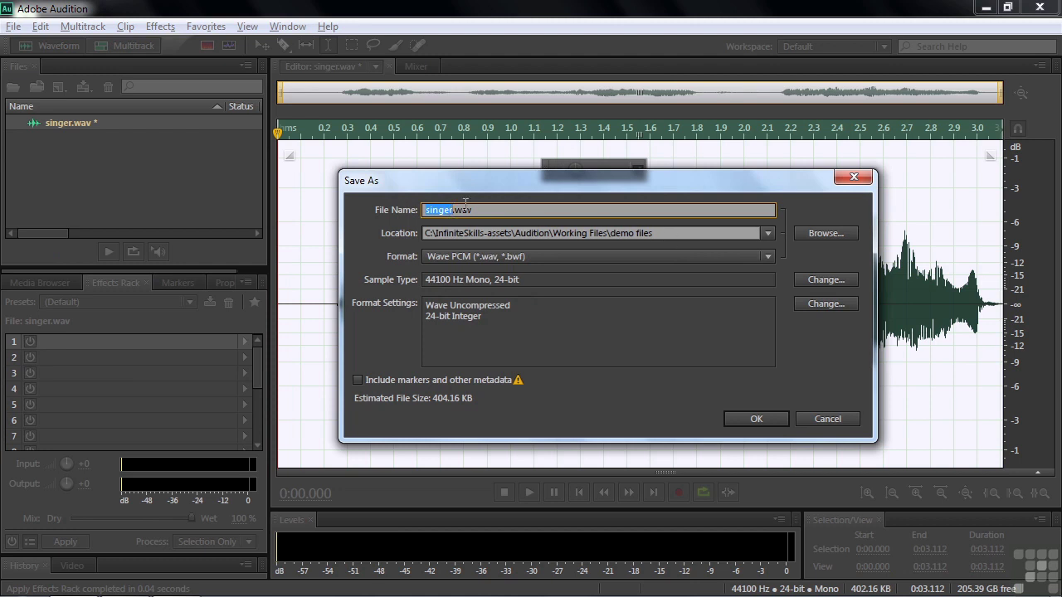
click(835, 236)
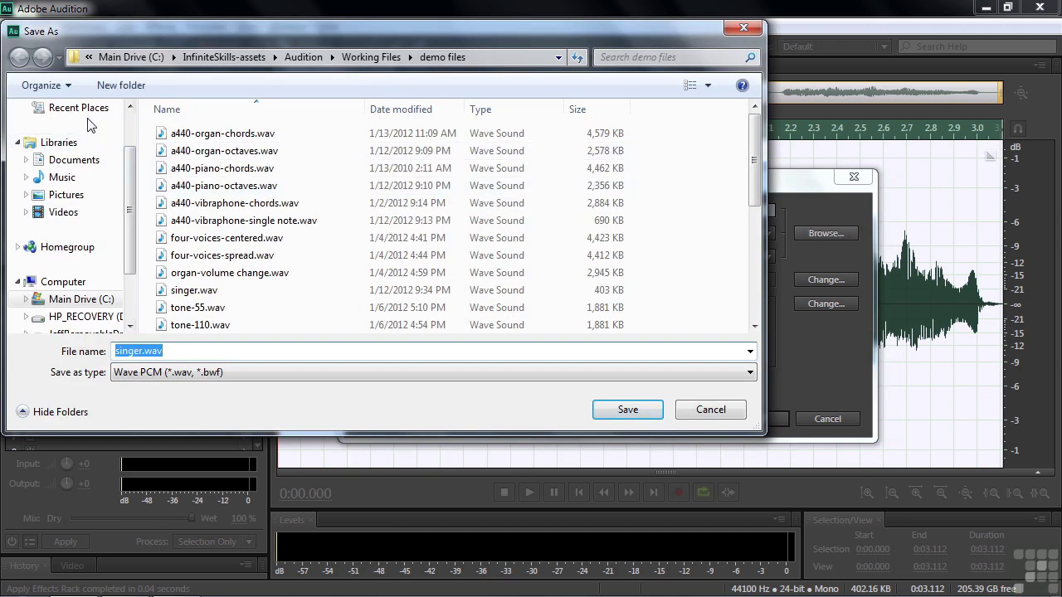
drag(130, 208, 129, 161)
click(73, 133)
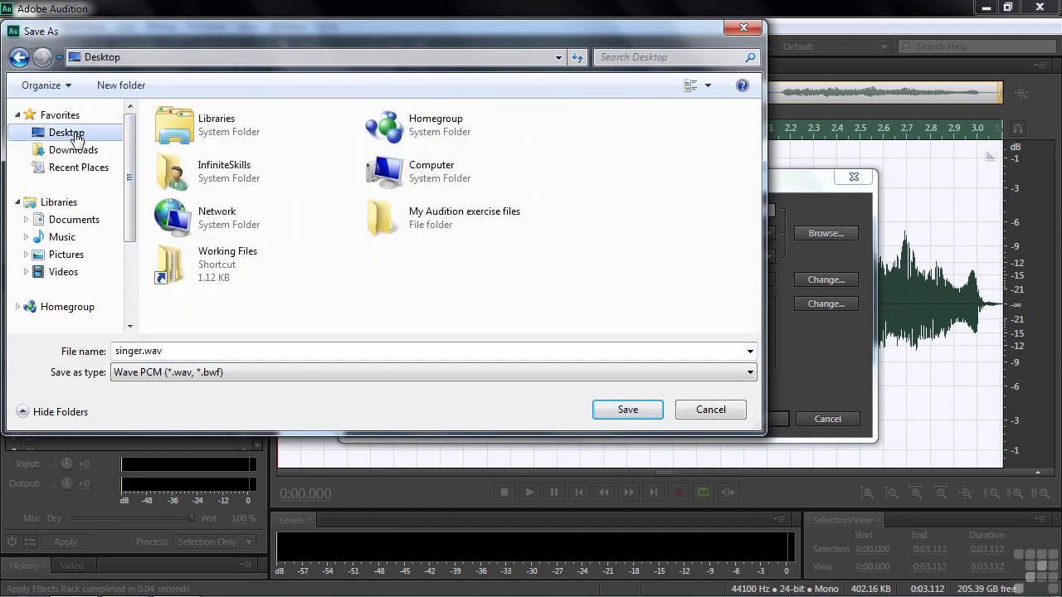
click(384, 218)
double_click(407, 223)
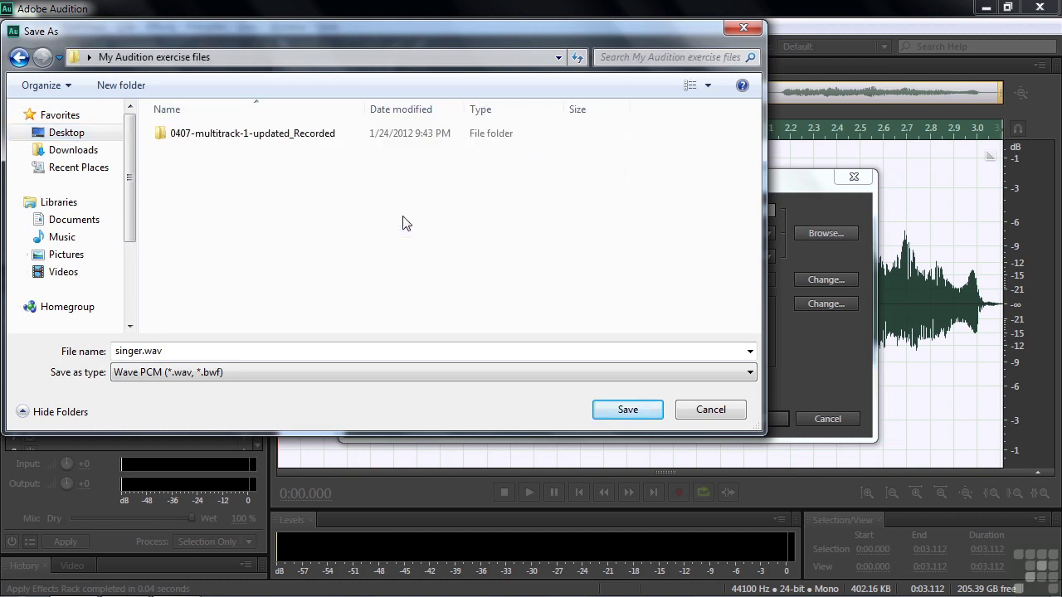
Name the copy singer-edited.wav and save it as Wave PCM.
click(141, 353)
click(143, 354)
text(-edited)
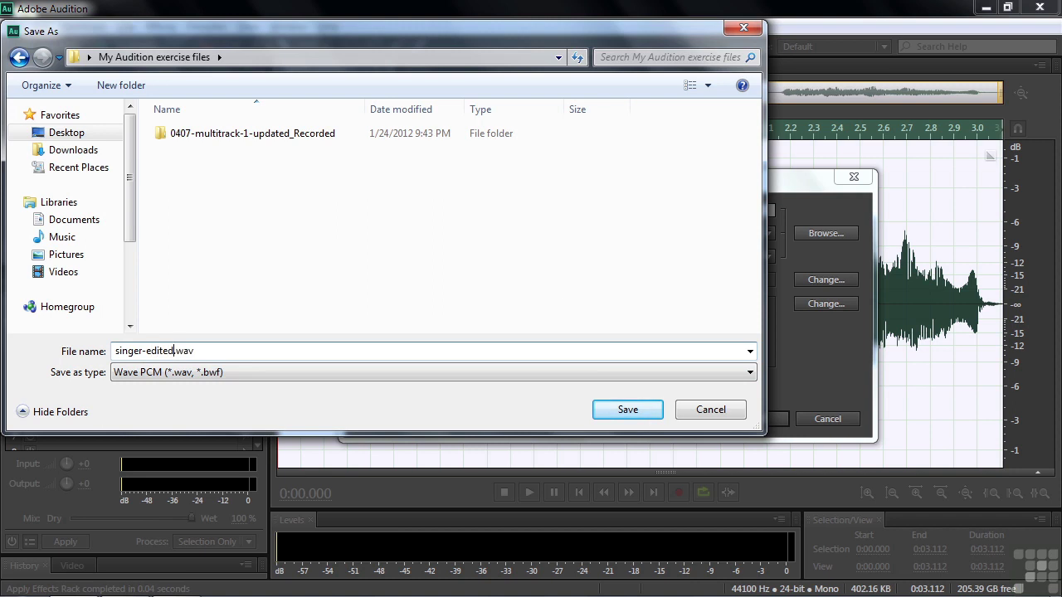
click(625, 413)
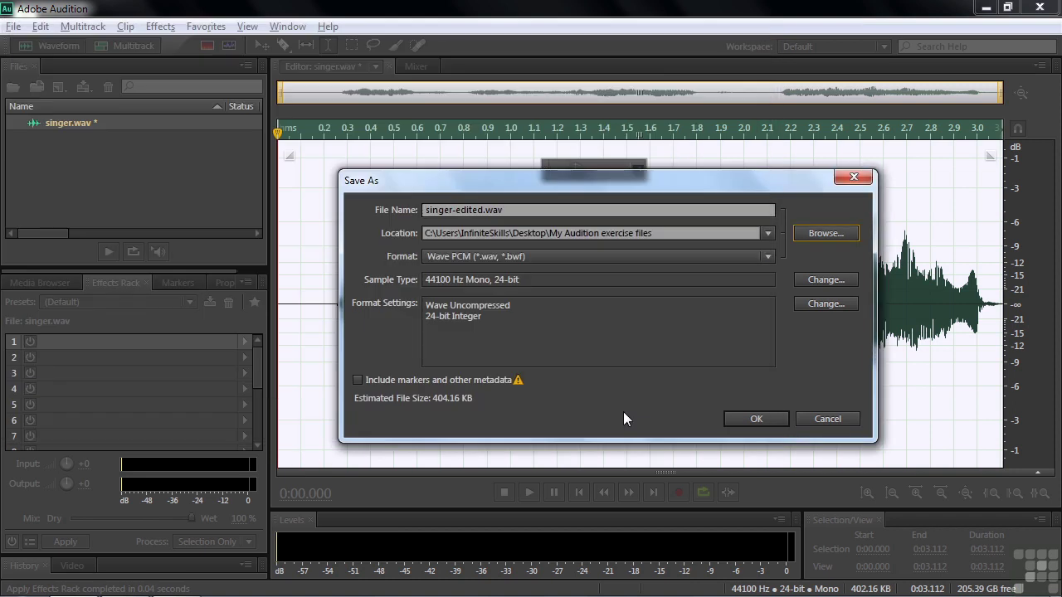
click(755, 420)
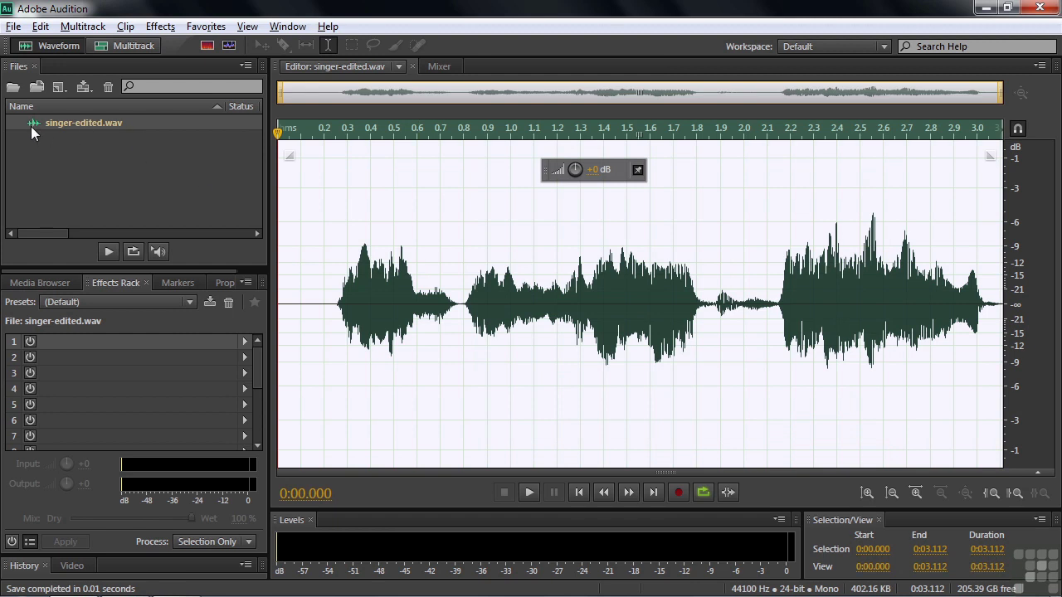
Play singer-edited.wav from about 0:00.074 and stop playback.
click(296, 296)
key(space)
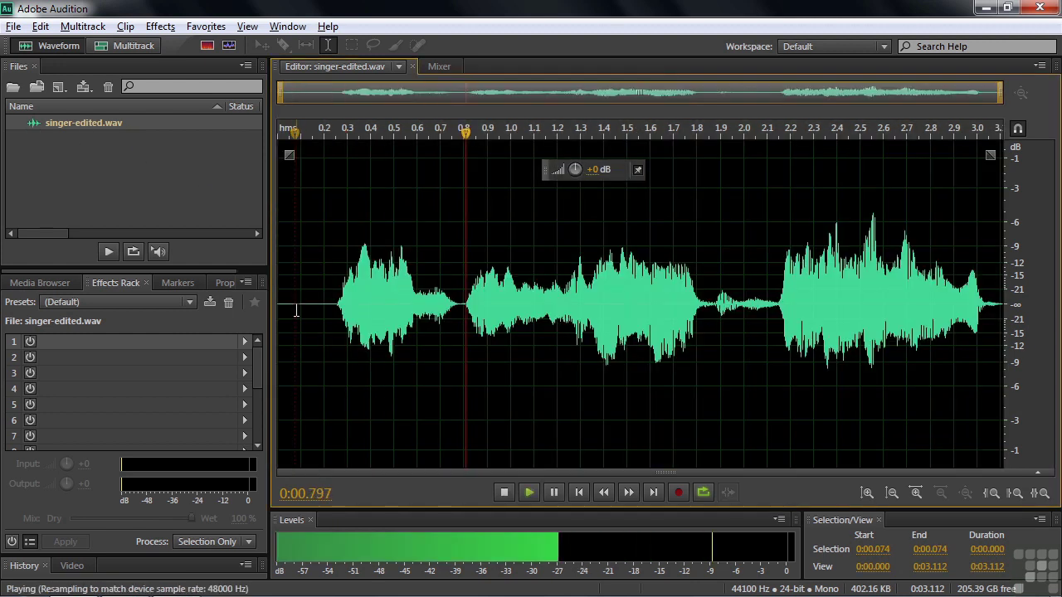
key(space)
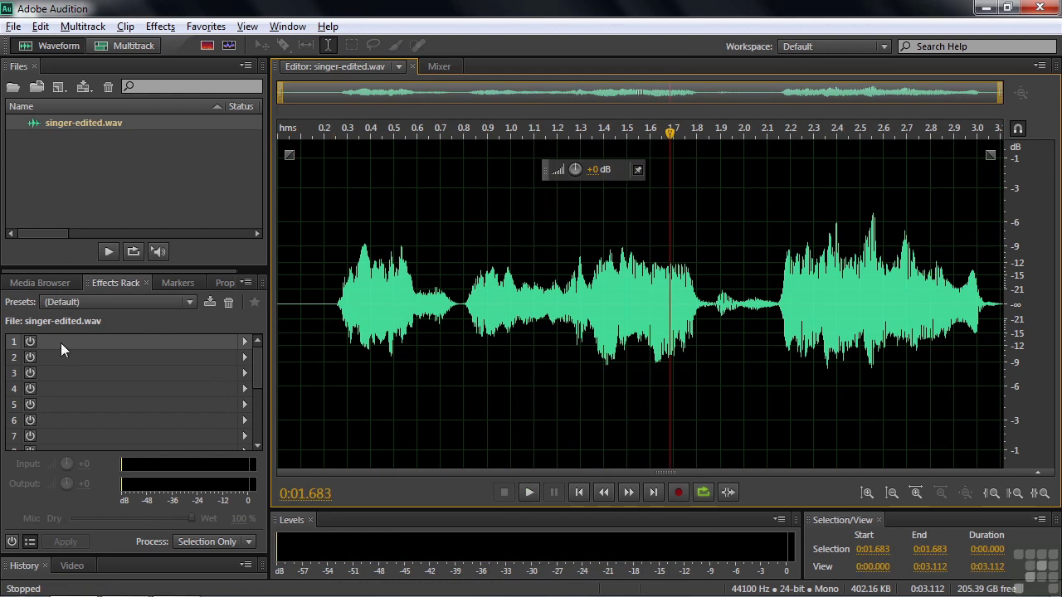
Add Convolution Reverb to rack slot 1 of singer-edited.wav and close the effect's window with its settings as they are.
click(245, 342)
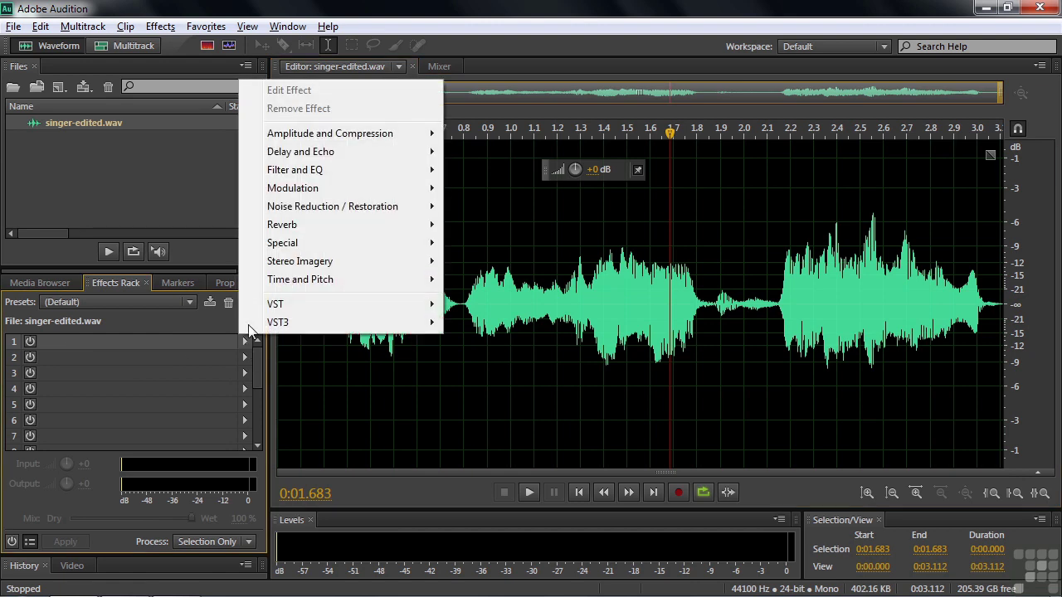
mouse_move(296, 229)
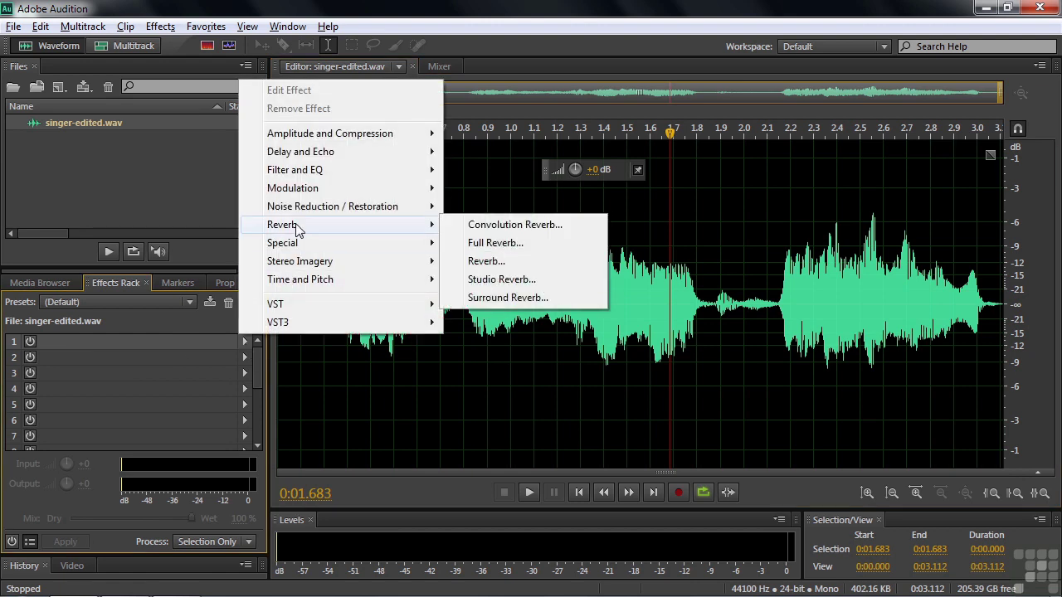
click(492, 225)
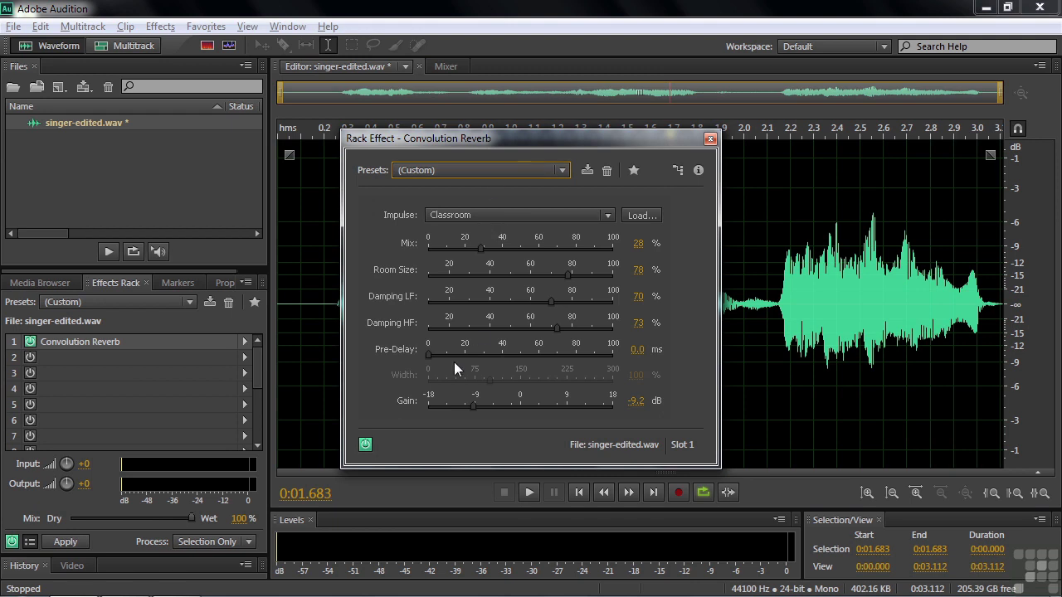
click(710, 141)
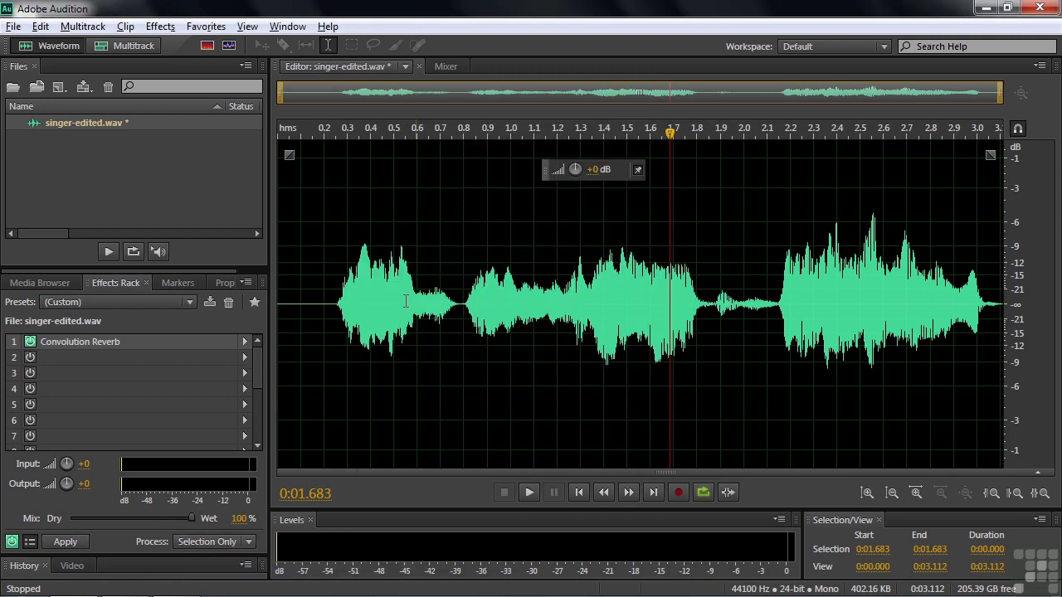
Select the audio from 0:00.200 to 0:00.800 and apply the rack with processing limited to Selection Only.
drag(323, 308, 463, 314)
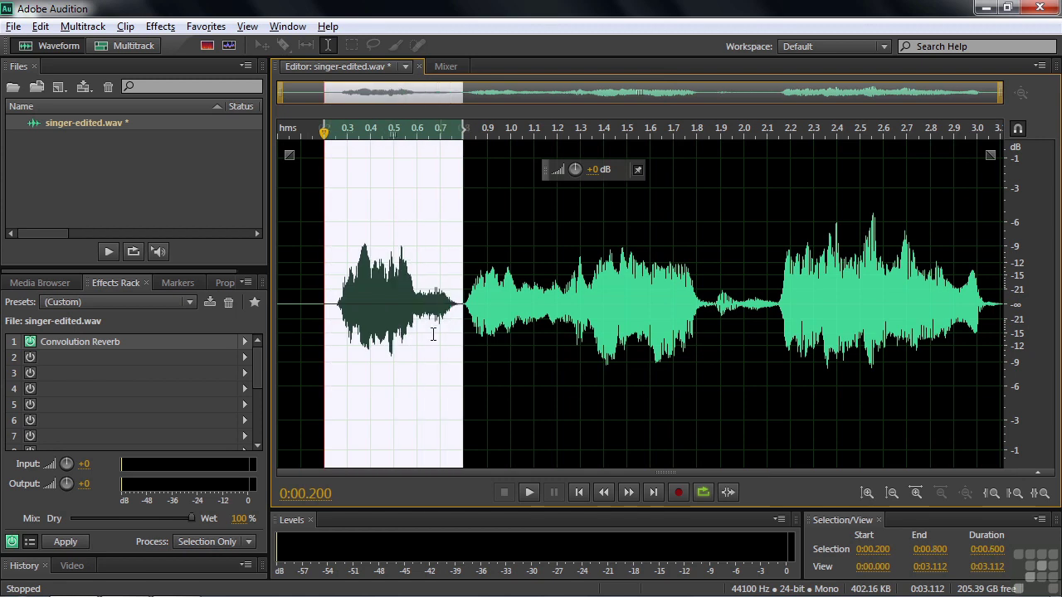
click(247, 541)
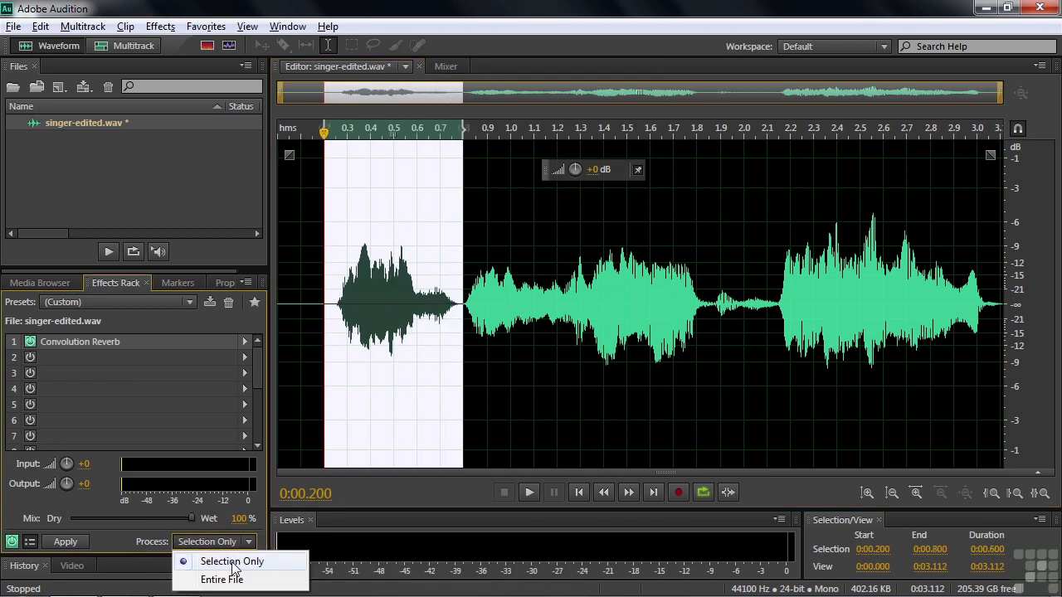
click(233, 564)
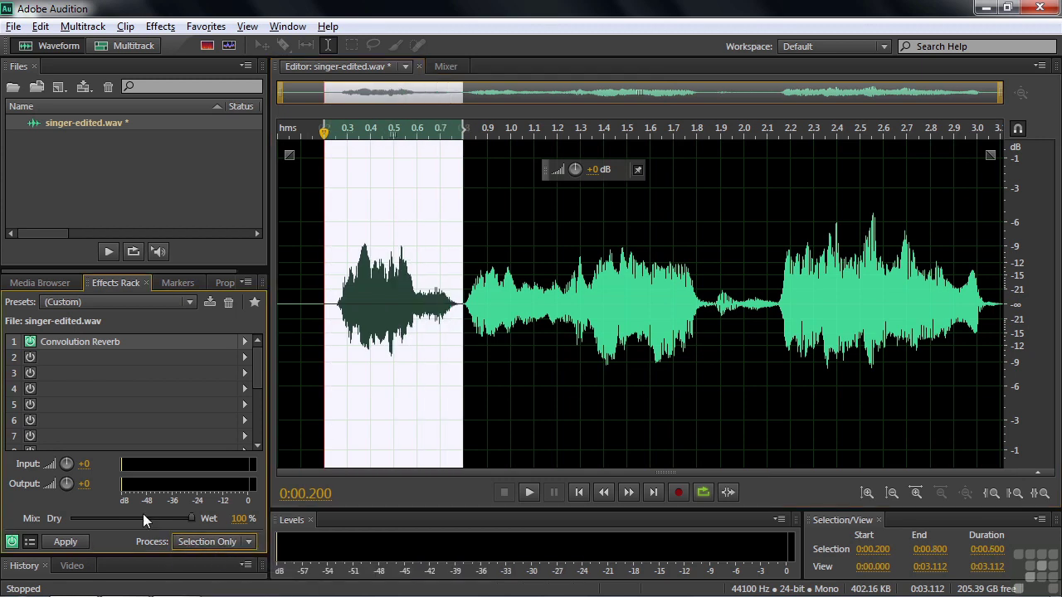
click(66, 542)
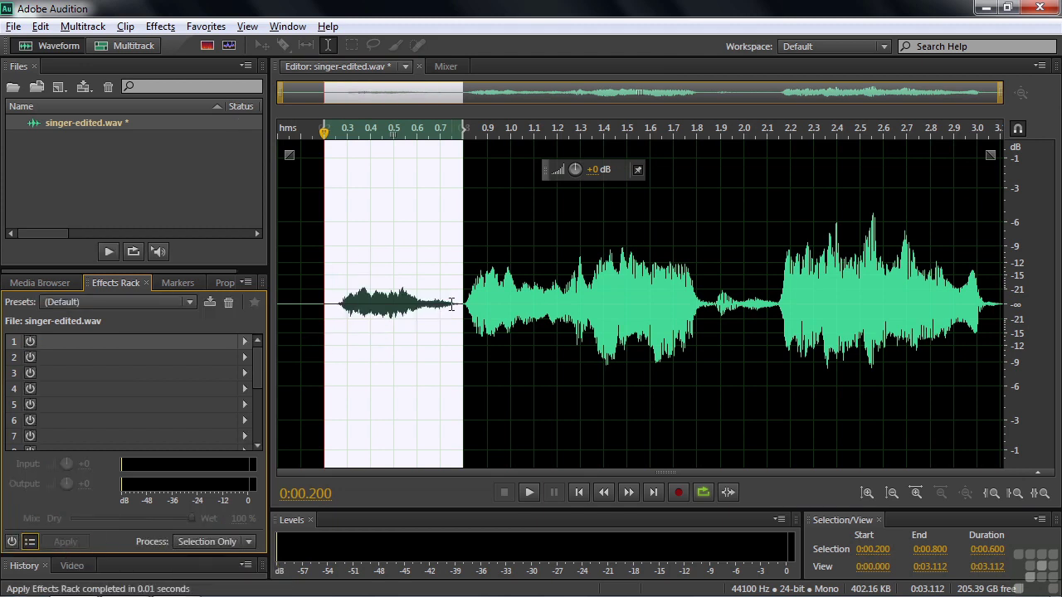